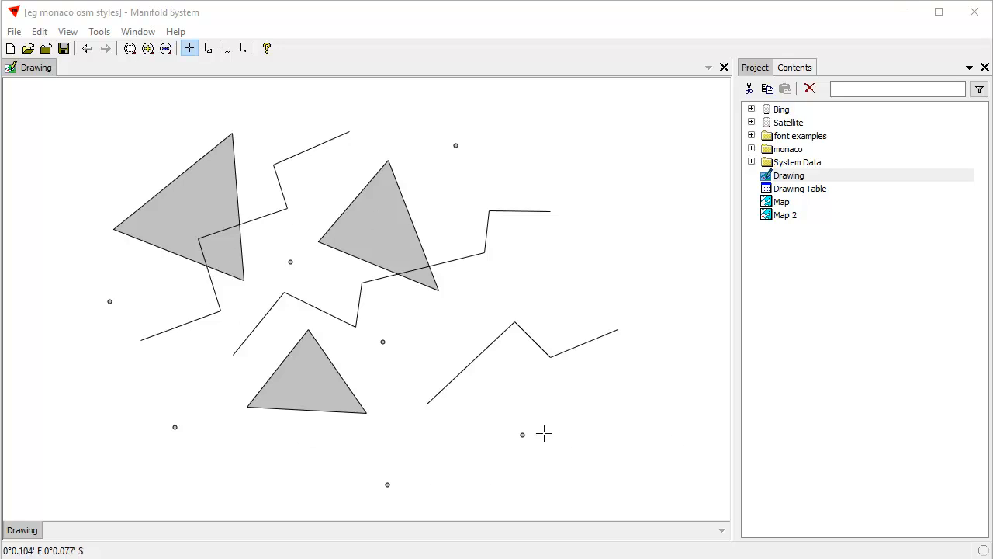
- Show the drawing's Style settings in Contents and float the pane, shortened in height, beside the shapes
{"action": "left_click", "coordinate": [797, 70]}
{"action": "left_click", "coordinate": [774, 535]}
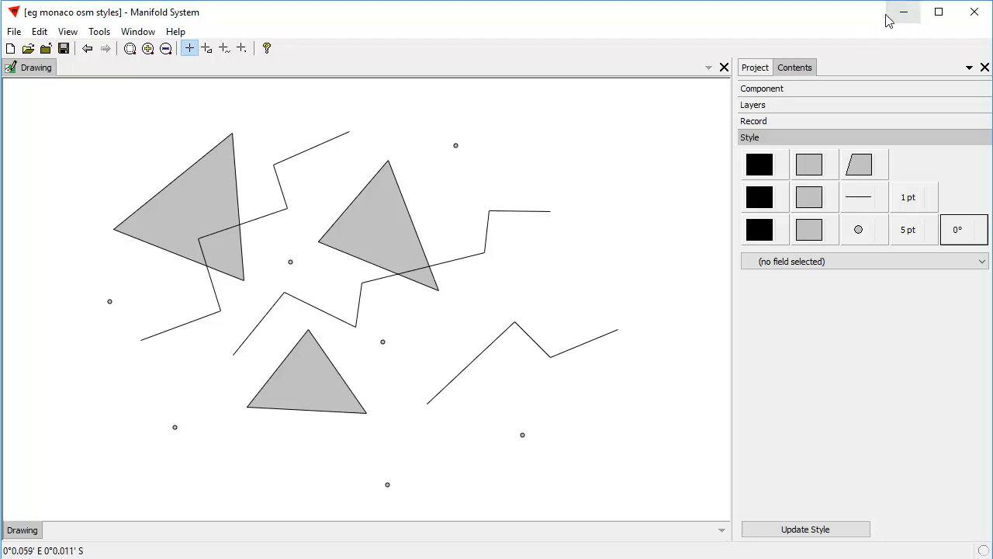
{"action": "left_click_drag", "start_coordinate": [796, 66], "coordinate": [686, 19]}
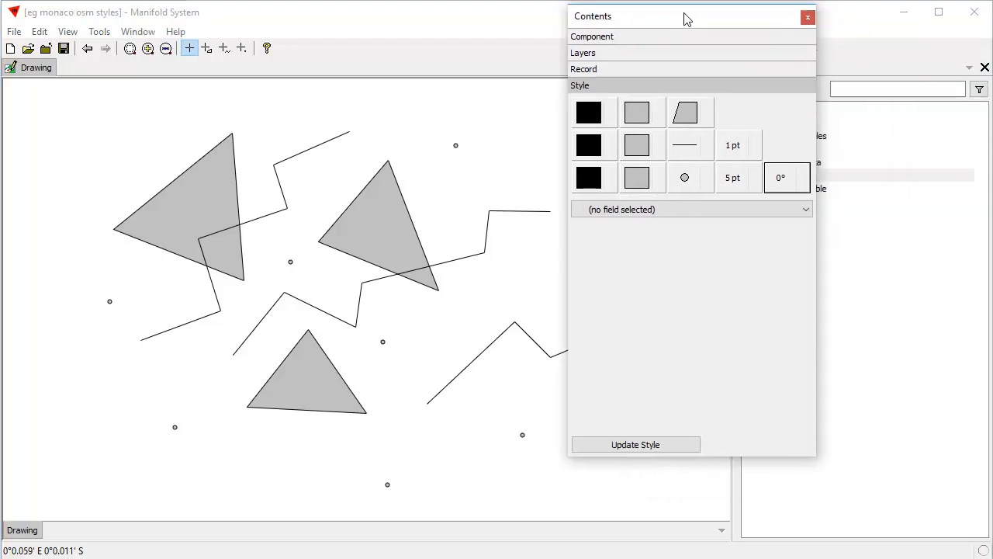
{"action": "left_click_drag", "start_coordinate": [729, 458], "coordinate": [733, 254]}
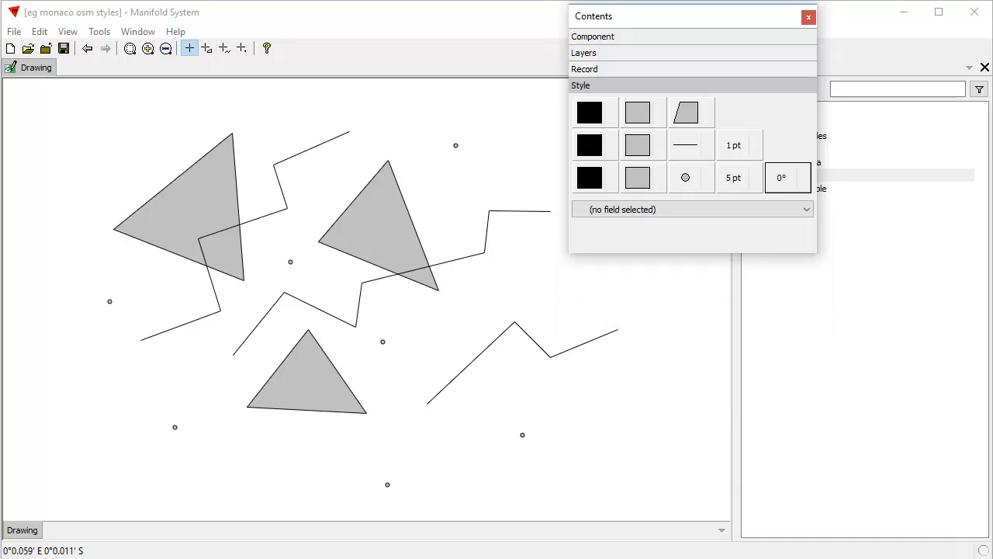
{"action": "left_click_drag", "start_coordinate": [696, 28], "coordinate": [707, 129]}
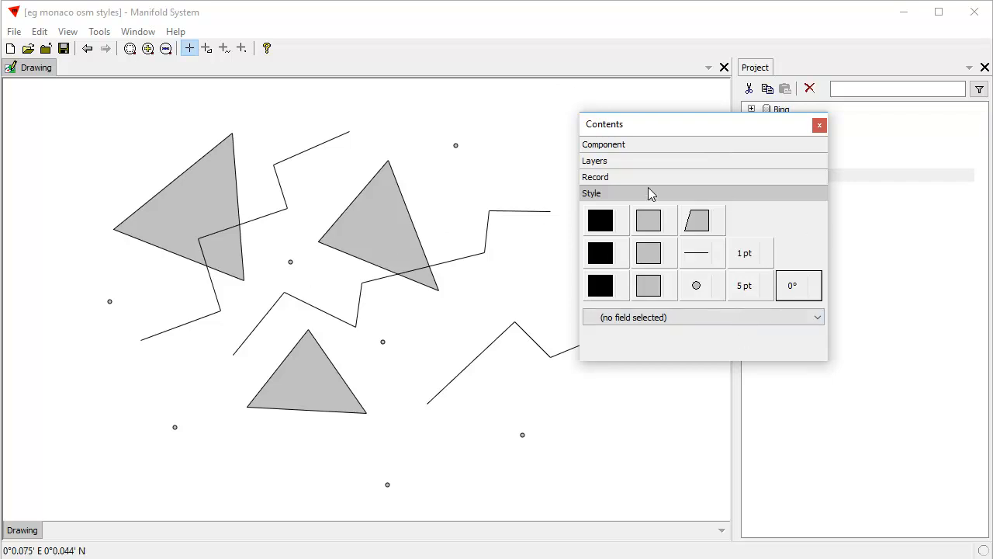
{"action": "left_click_drag", "start_coordinate": [694, 126], "coordinate": [676, 137]}
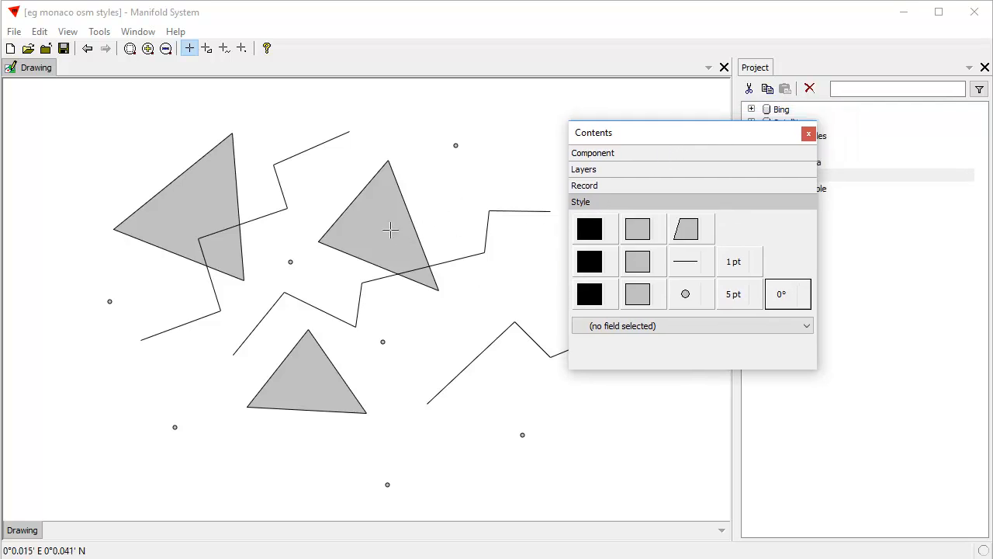
- Fill the area objects with light cornflower blue and move the floating Contents pane higher to make room
{"action": "left_click", "coordinate": [635, 229]}
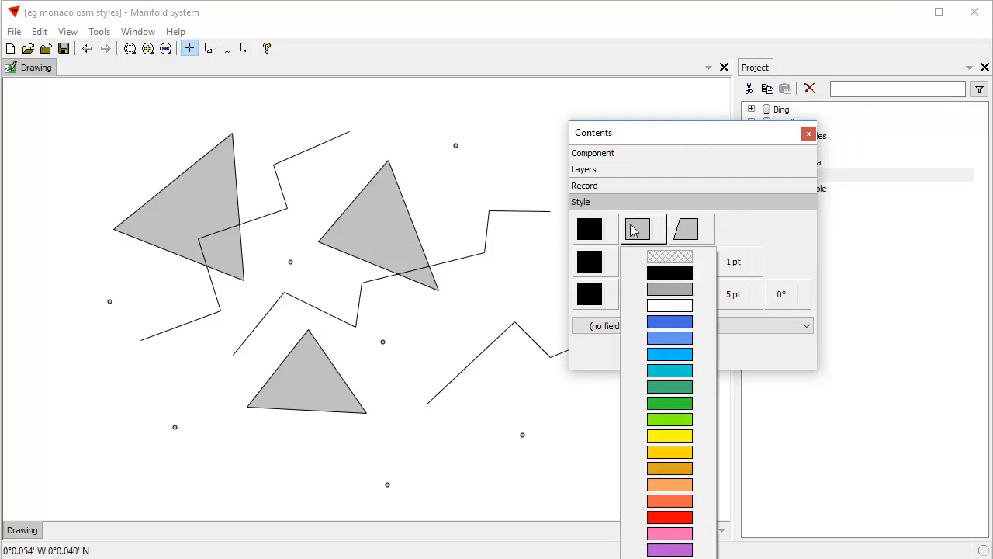
{"action": "left_click", "coordinate": [682, 337]}
{"action": "left_click_drag", "start_coordinate": [682, 132], "coordinate": [693, 73]}
- Try green, purple and royal blue as the area fill color, and return to the light cornflower blue
{"action": "left_click", "coordinate": [660, 169]}
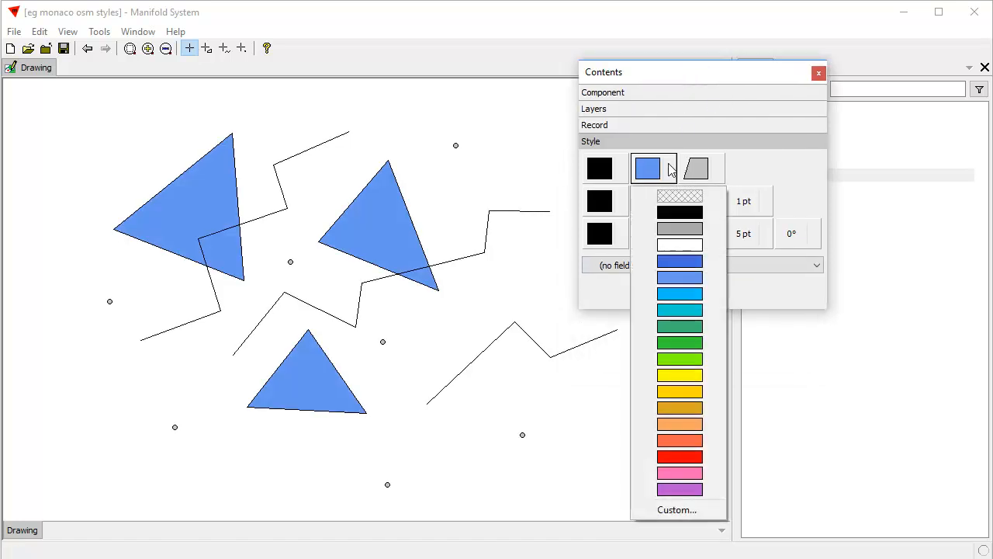
{"action": "left_click", "coordinate": [686, 327]}
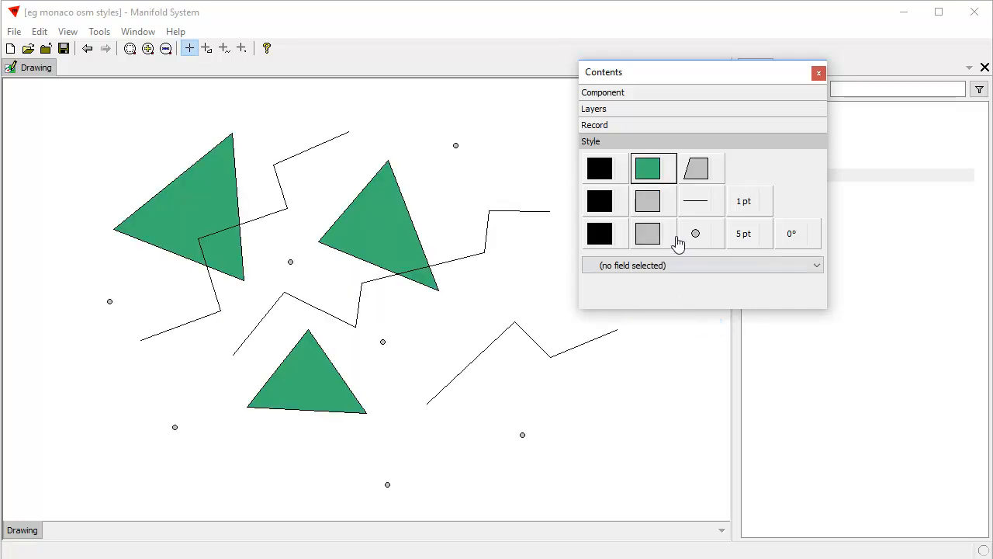
{"action": "left_click", "coordinate": [646, 178]}
{"action": "left_click", "coordinate": [676, 489]}
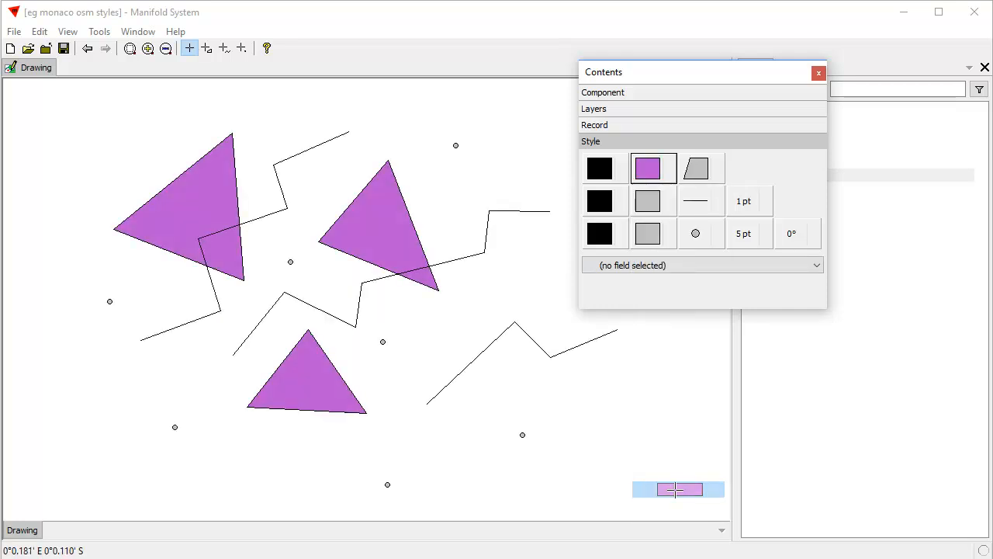
{"action": "left_click", "coordinate": [660, 173]}
{"action": "left_click", "coordinate": [669, 264]}
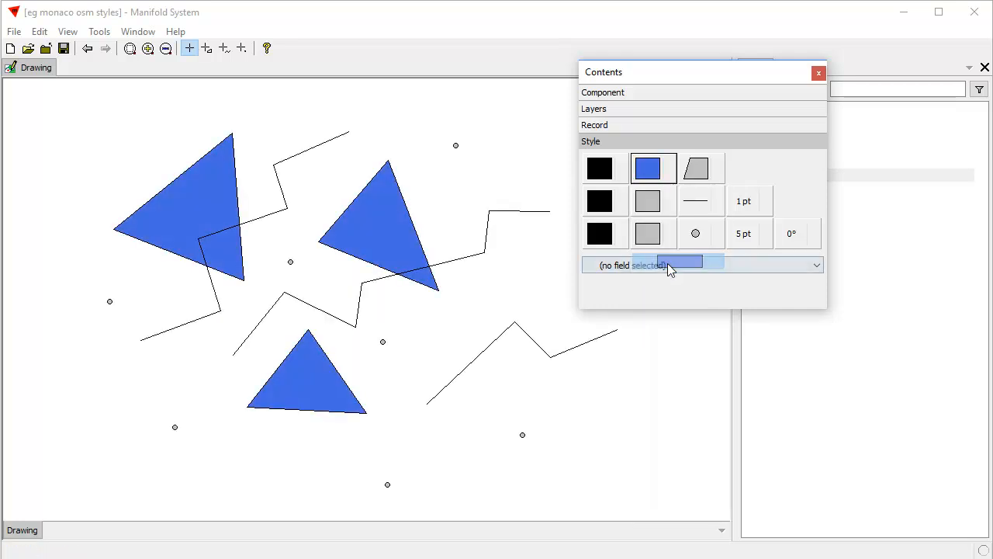
{"action": "left_click", "coordinate": [654, 167]}
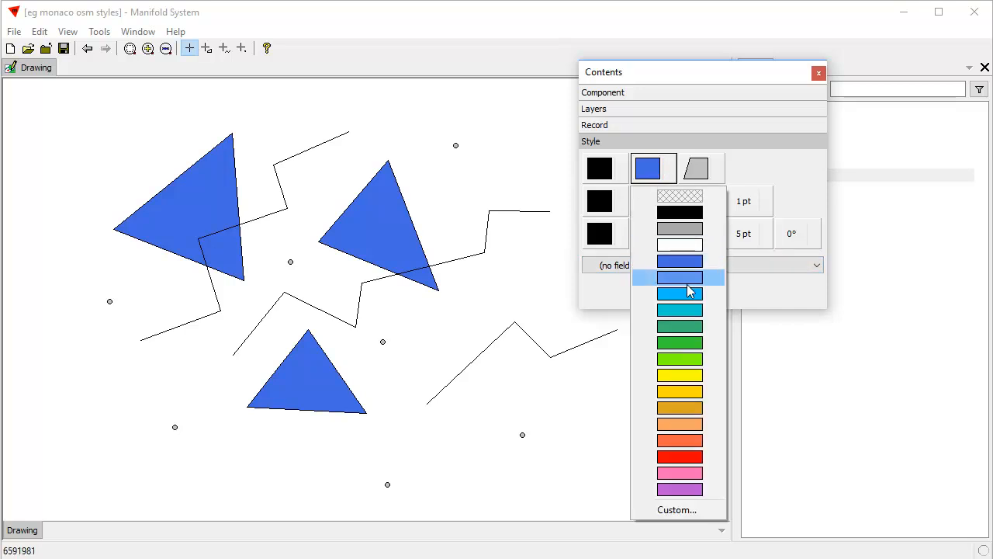
{"action": "left_click", "coordinate": [685, 279]}
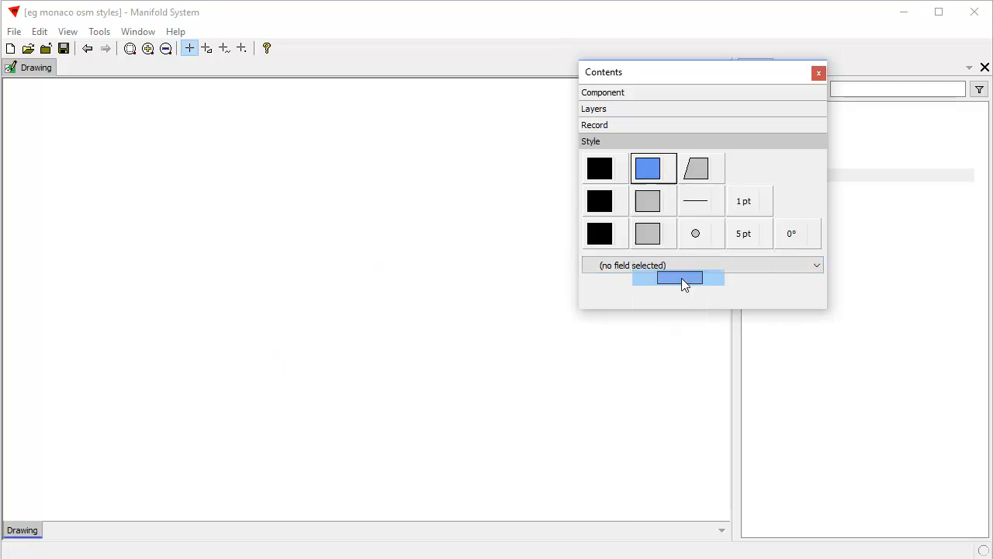
- Set the area stroke color to pink and the area fill pattern to diagonal crosshatch
{"action": "left_click", "coordinate": [608, 171]}
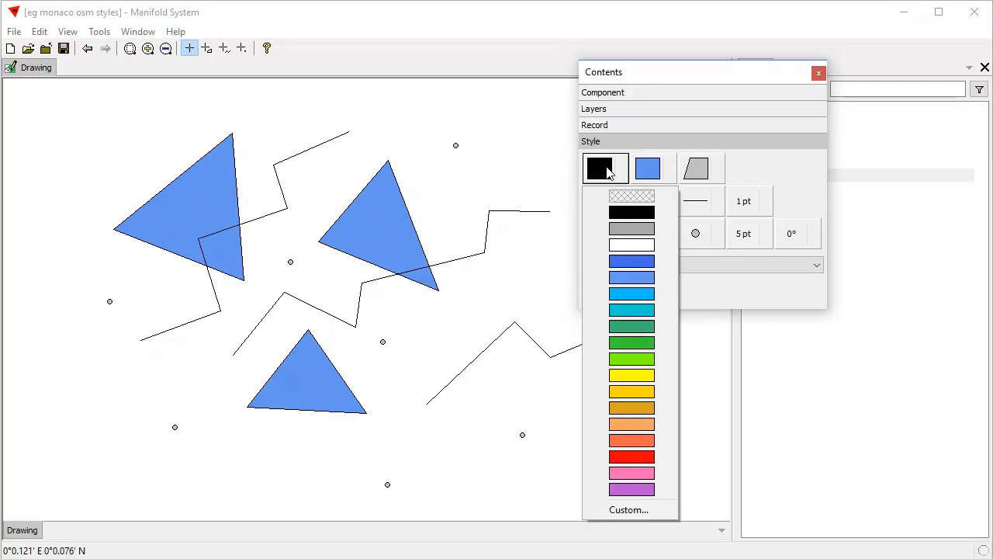
{"action": "left_click", "coordinate": [629, 473]}
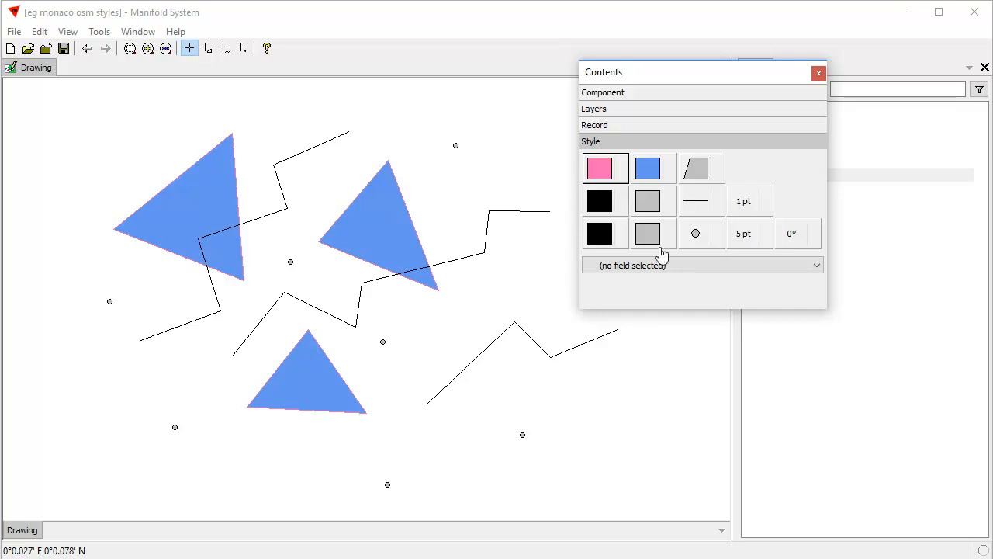
{"action": "left_click", "coordinate": [696, 167]}
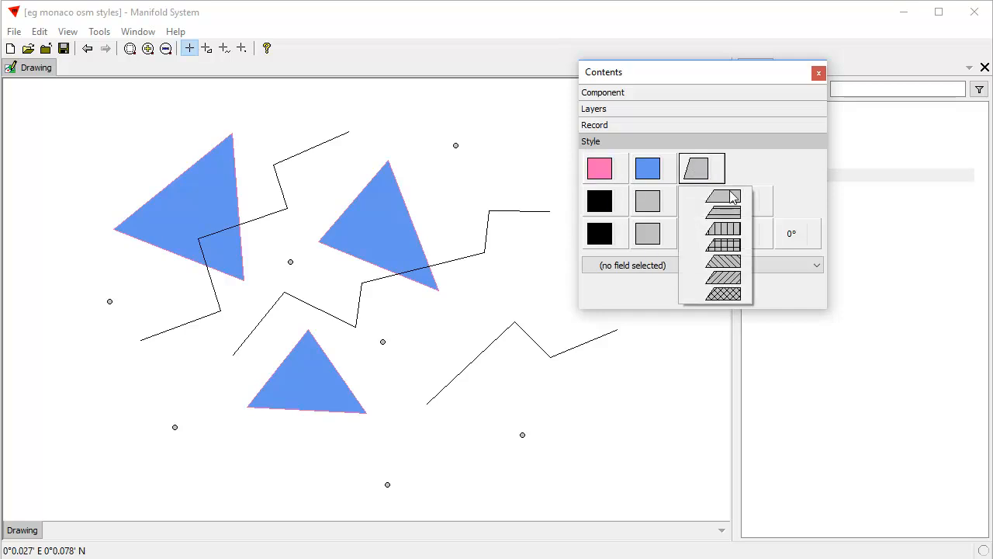
{"action": "left_click", "coordinate": [729, 293]}
- Change the area fill pattern to vertical lines and the area stroke color to black
{"action": "left_click", "coordinate": [704, 171]}
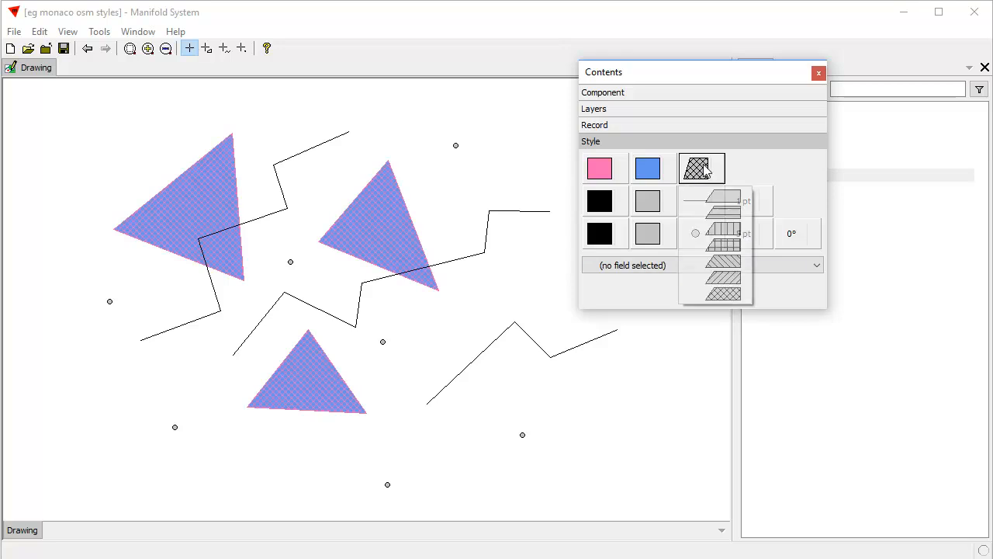
{"action": "left_click", "coordinate": [723, 228]}
{"action": "left_click", "coordinate": [604, 170]}
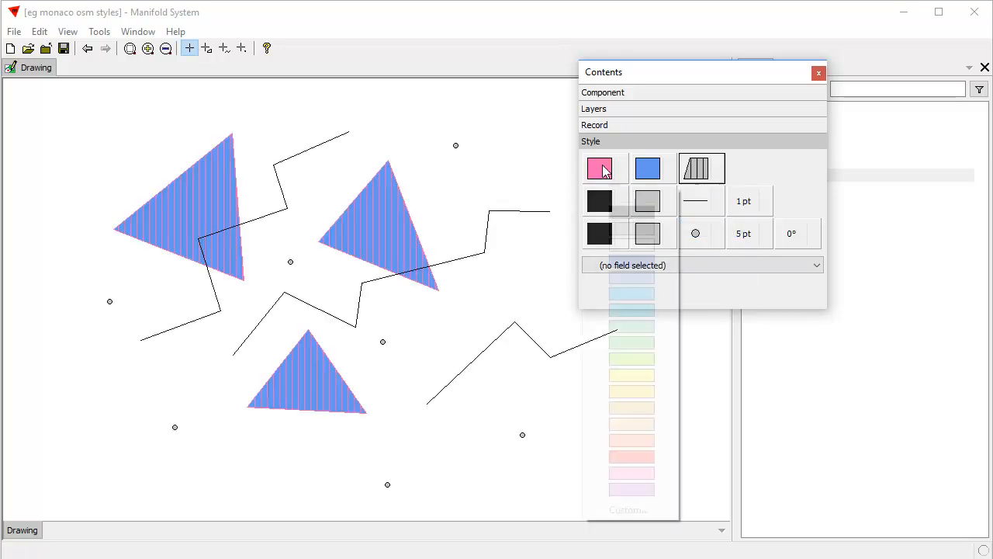
{"action": "left_click", "coordinate": [621, 209]}
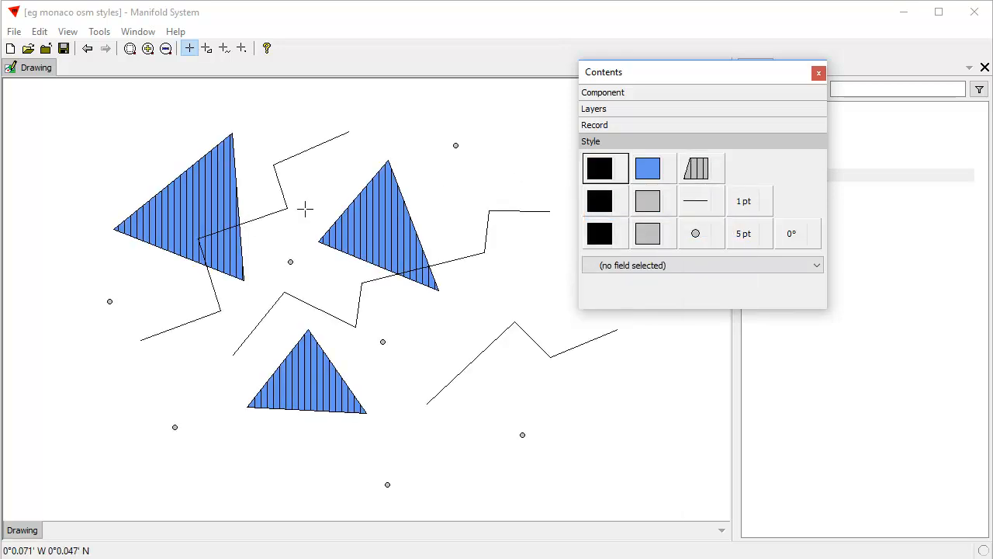
- Try the square grid pattern on the areas, and replace it with diagonal crosshatch
{"action": "left_click", "coordinate": [722, 183]}
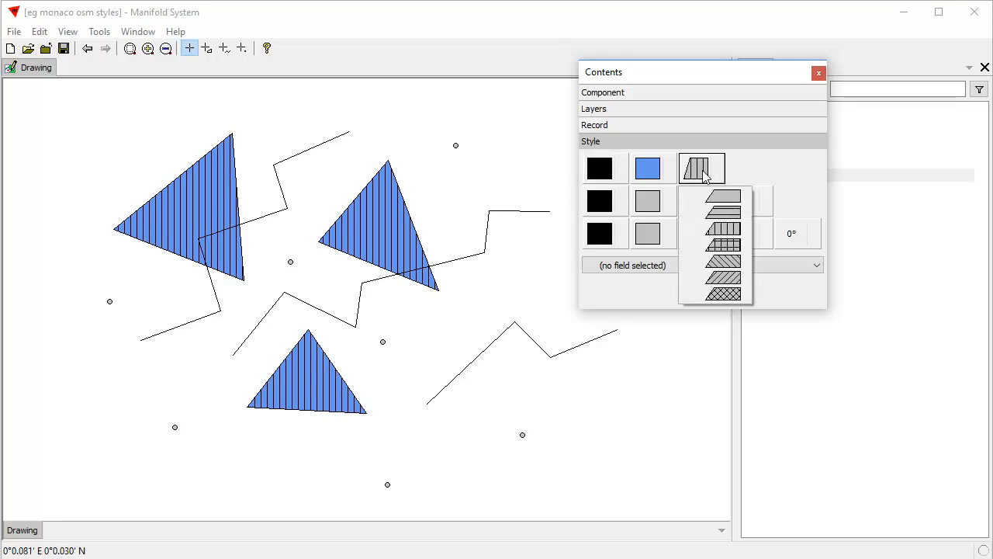
{"action": "left_click", "coordinate": [697, 261]}
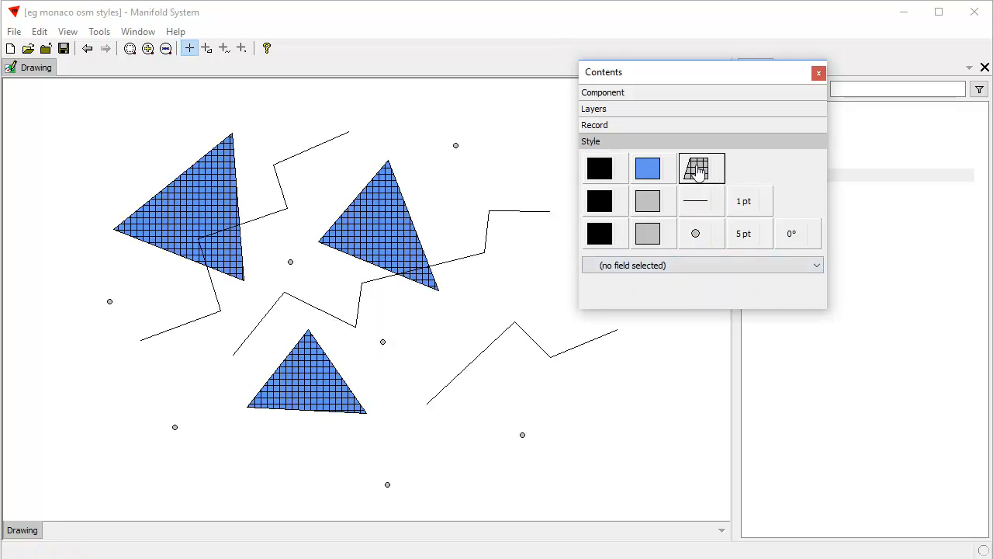
{"action": "left_click", "coordinate": [719, 179]}
{"action": "left_click", "coordinate": [721, 292]}
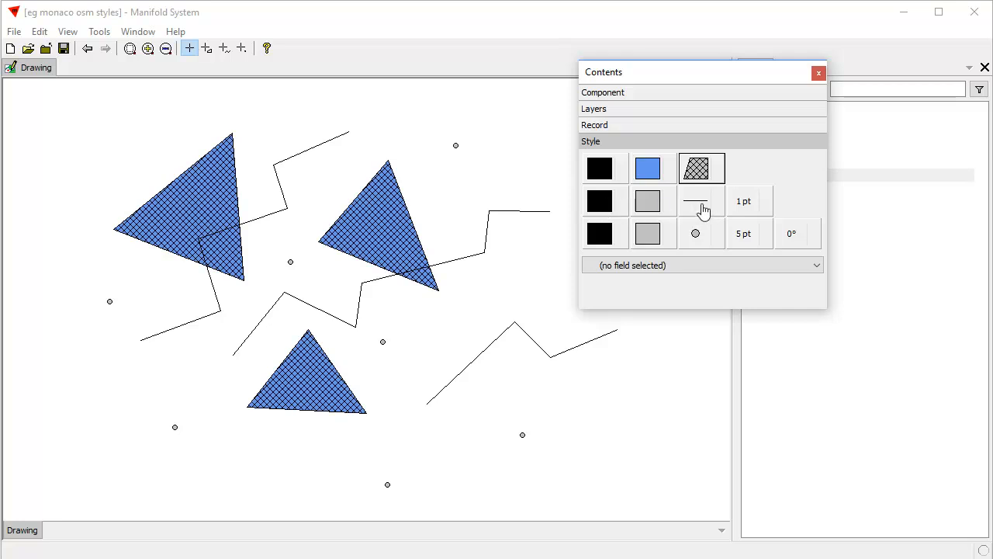
- Thicken the line objects to 3 pt and on to 6 pt, and give them the shortest dashed line style
{"action": "left_click", "coordinate": [754, 206]}
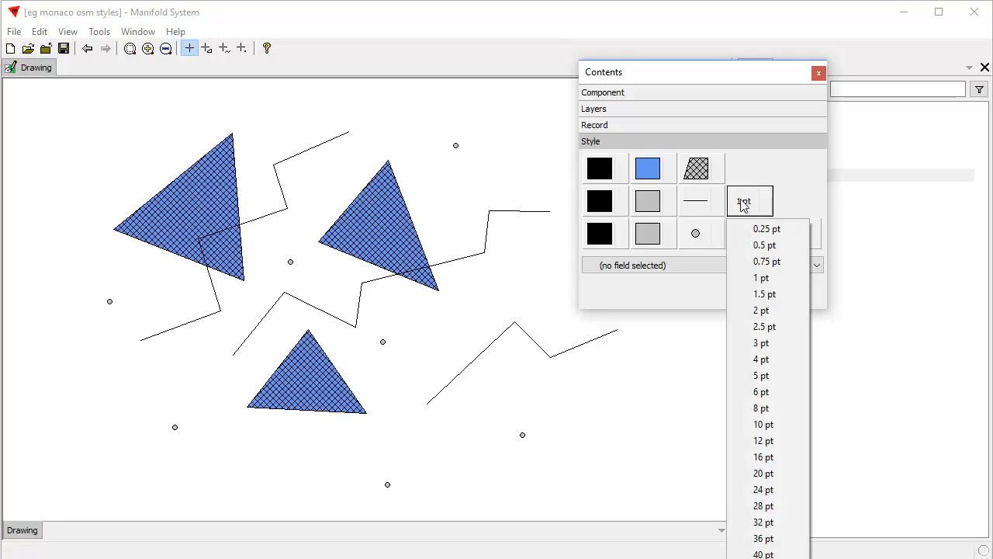
{"action": "left_click", "coordinate": [776, 343]}
{"action": "left_click", "coordinate": [748, 203]}
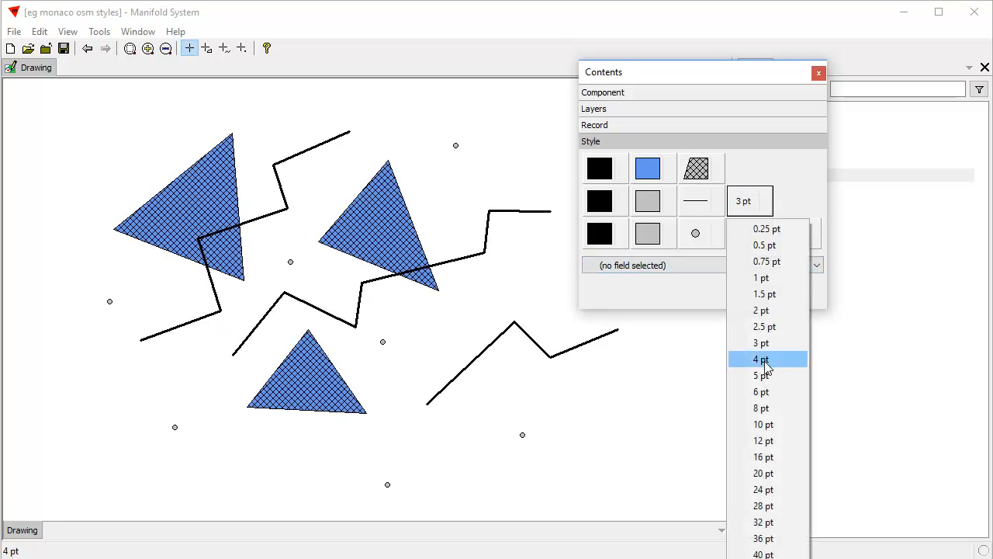
{"action": "left_click", "coordinate": [762, 391]}
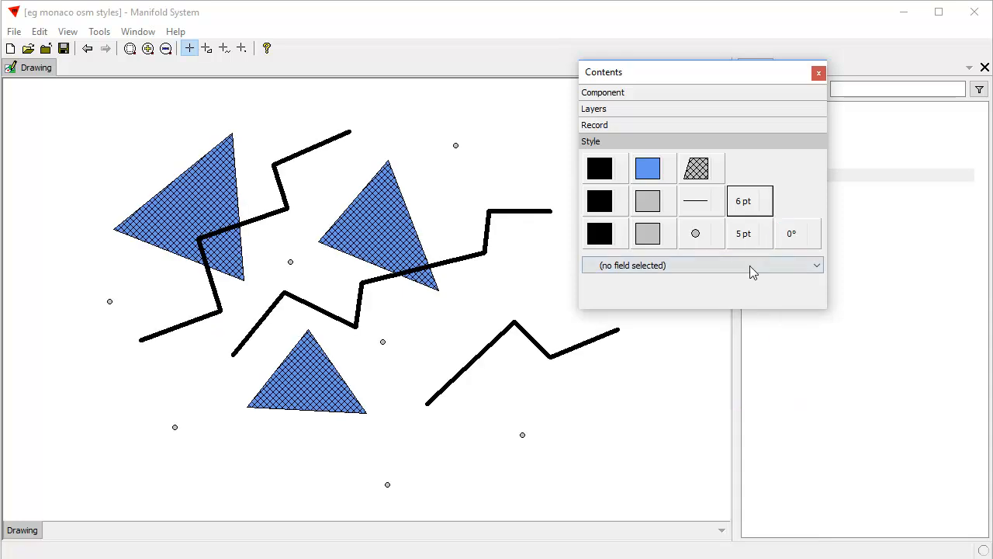
{"action": "left_click", "coordinate": [705, 208]}
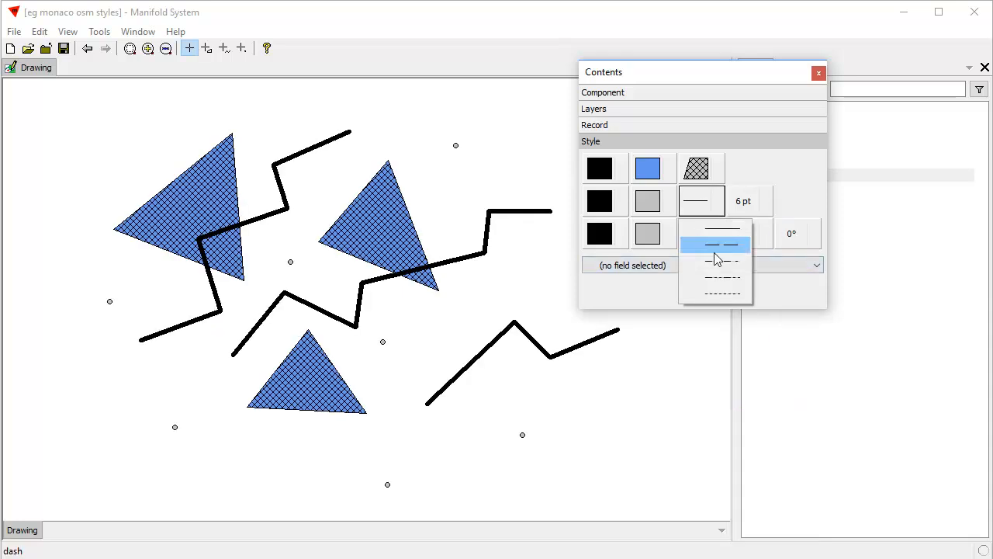
{"action": "left_click", "coordinate": [717, 293]}
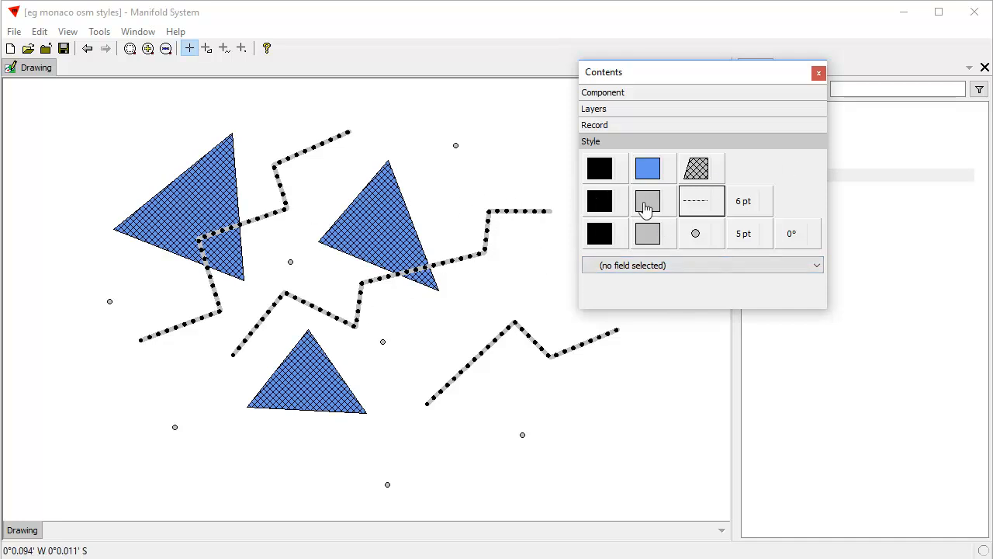
- Set the area fill pattern back to plain solid fill
{"action": "left_click", "coordinate": [697, 170]}
{"action": "left_click", "coordinate": [714, 195]}
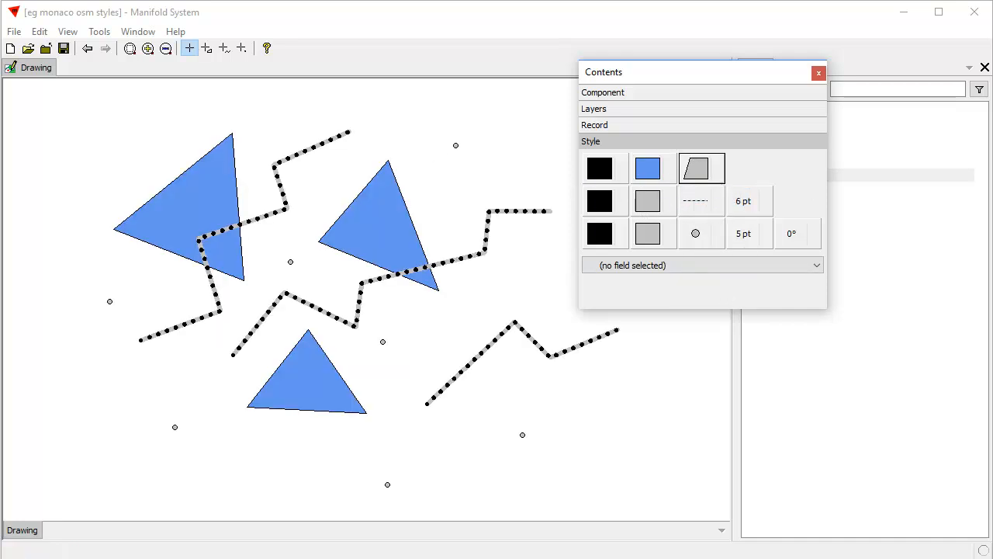
- Set the graphics engine to "Advanced, hardware acceleration allowed" in the options and refresh the drawing
{"action": "left_click", "coordinate": [99, 31]}
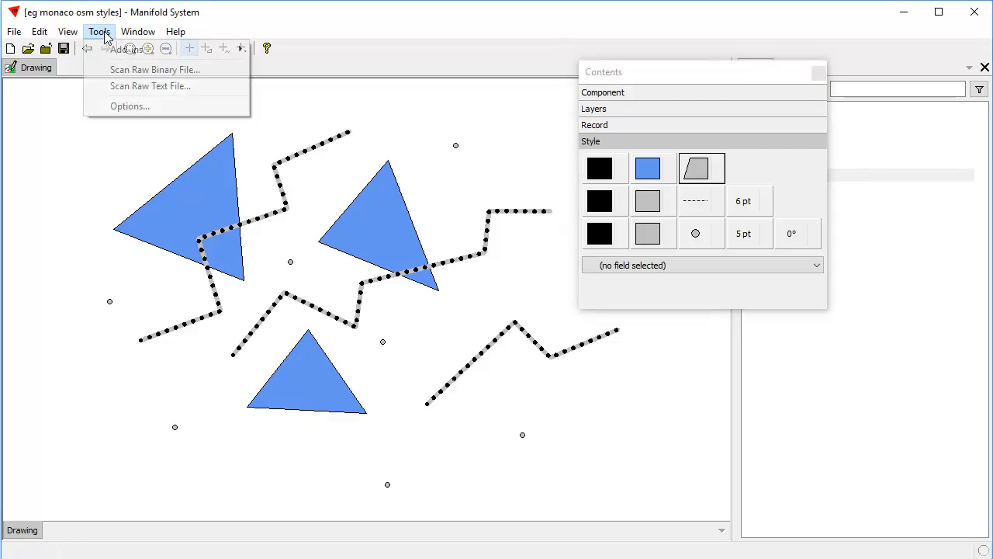
{"action": "left_click", "coordinate": [124, 103]}
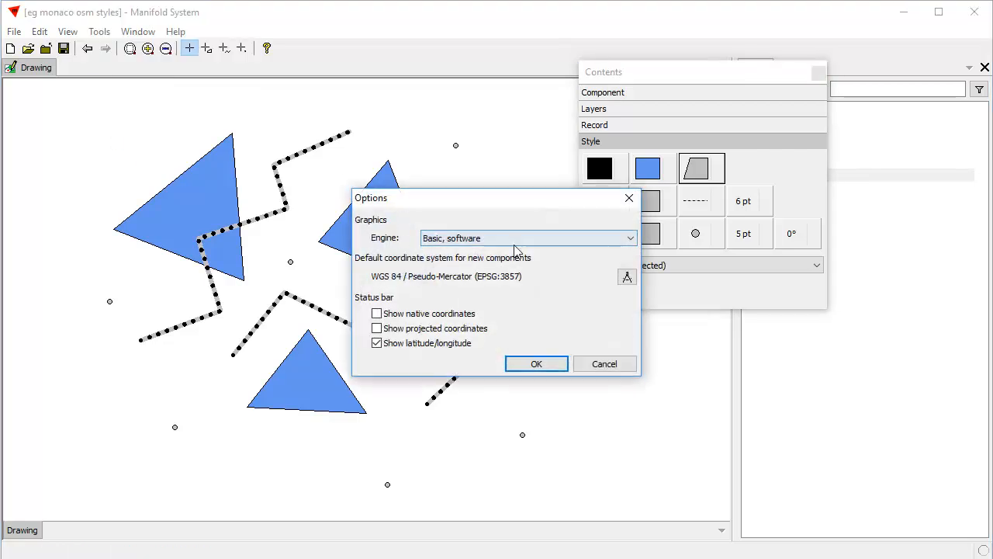
{"action": "left_click", "coordinate": [631, 238]}
{"action": "left_click", "coordinate": [509, 252]}
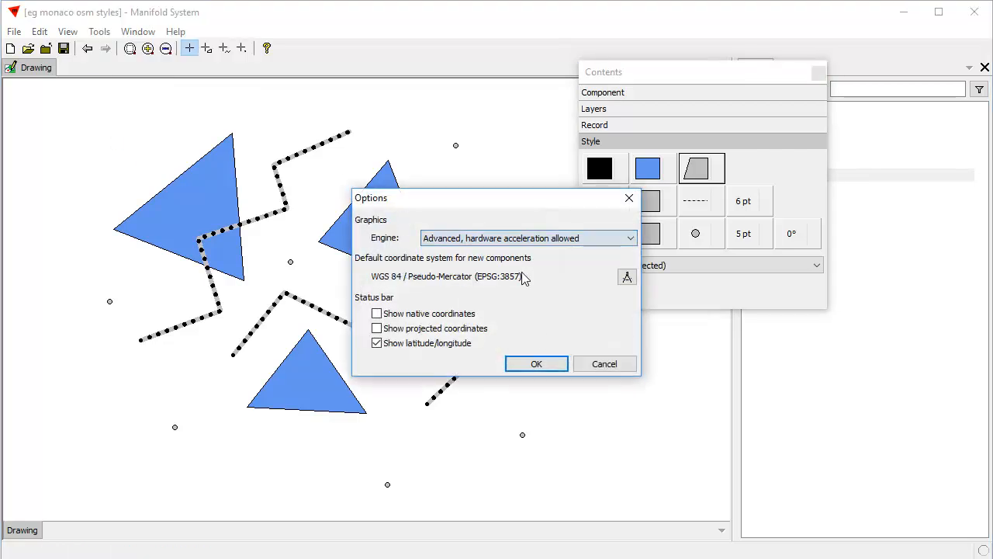
{"action": "left_click", "coordinate": [550, 364]}
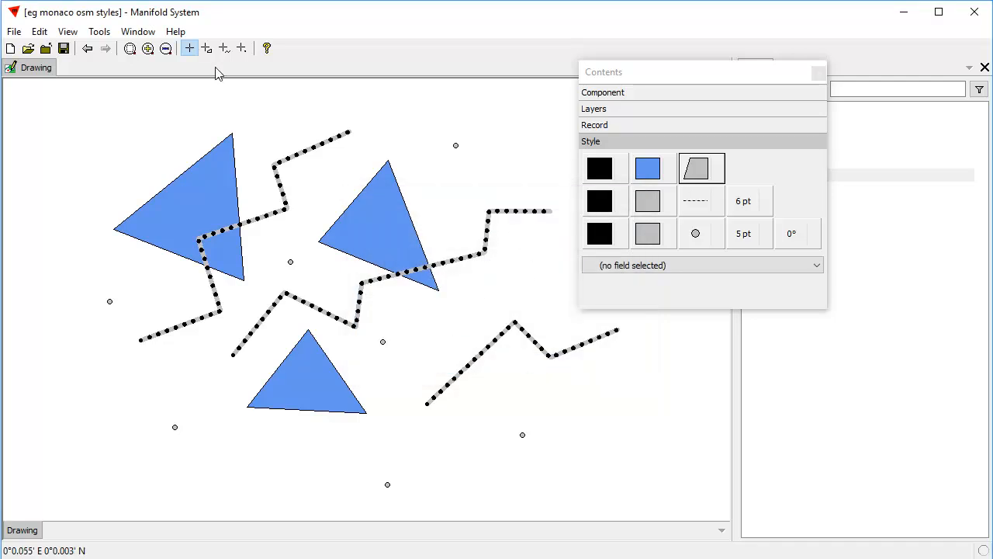
{"action": "left_click", "coordinate": [67, 31]}
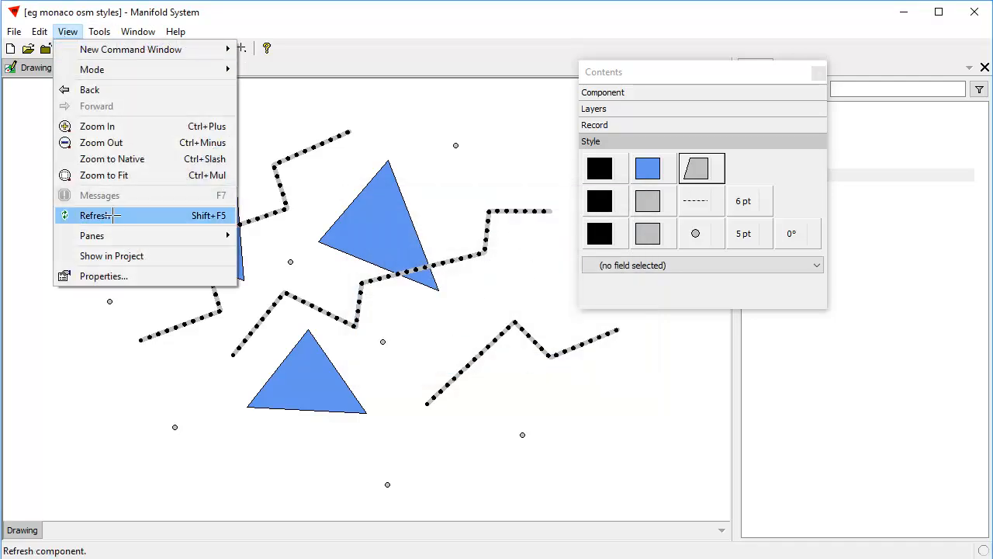
{"action": "left_click", "coordinate": [108, 215]}
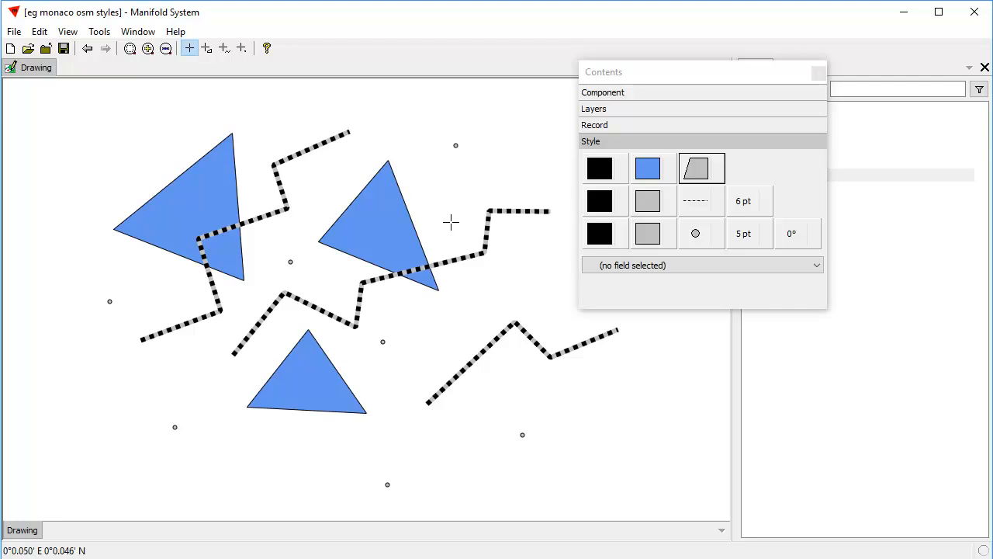
- Try the diagonal crosshatch pattern on the areas under the new graphics engine, and return to solid fill
{"action": "left_click", "coordinate": [697, 168]}
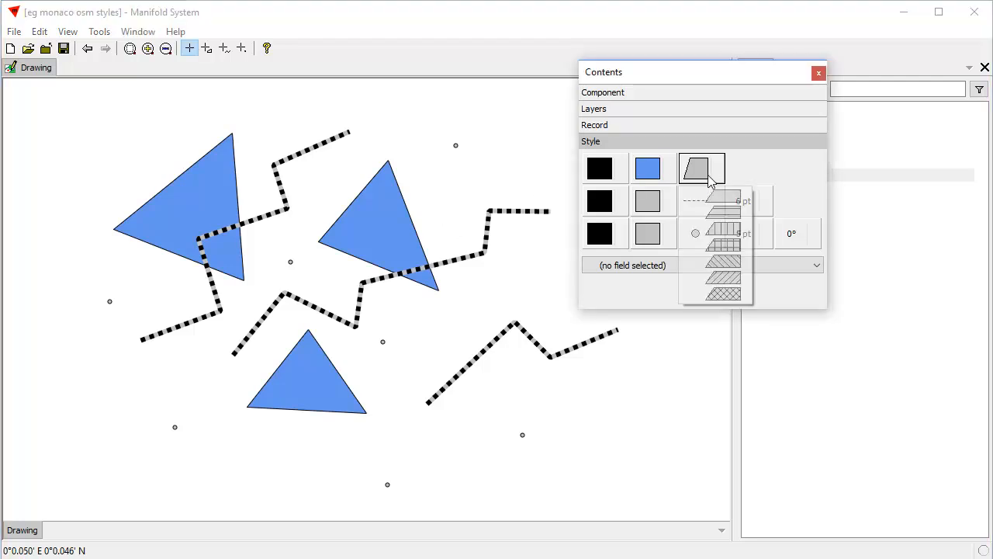
{"action": "left_click", "coordinate": [738, 294]}
{"action": "left_click", "coordinate": [696, 168]}
{"action": "left_click", "coordinate": [717, 200]}
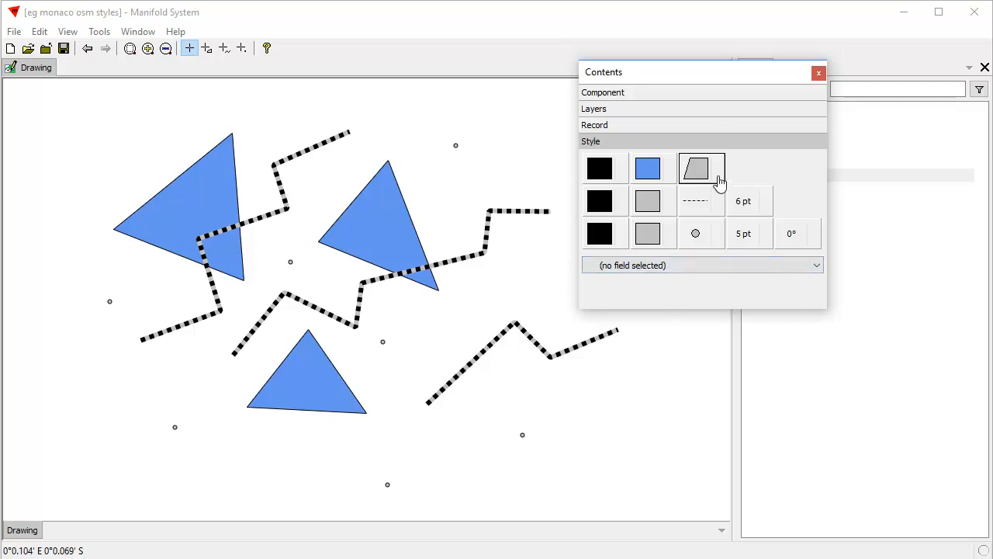
- Try white and transparent as the background color filling the gaps between the line dashes
{"action": "left_click", "coordinate": [646, 206]}
{"action": "left_click", "coordinate": [679, 278]}
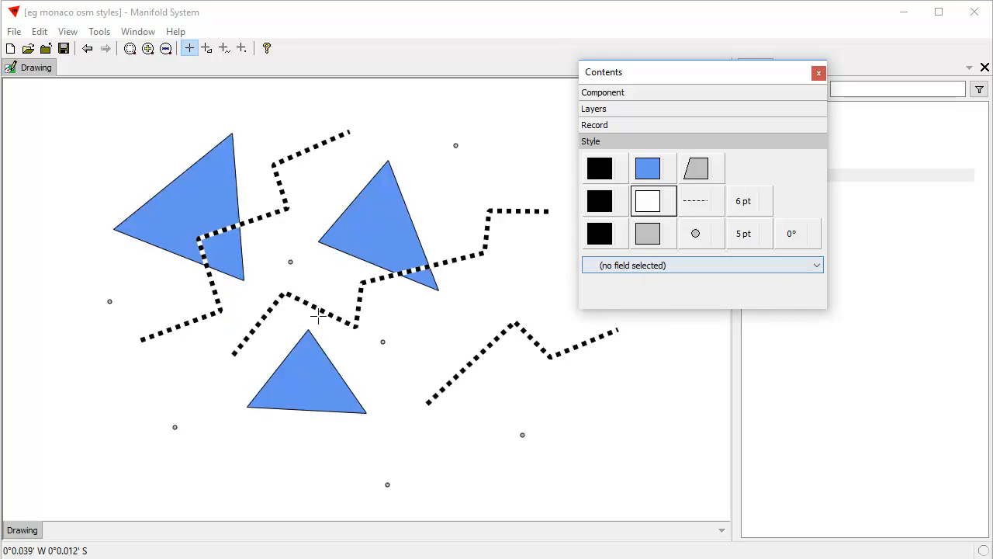
{"action": "left_click", "coordinate": [652, 199]}
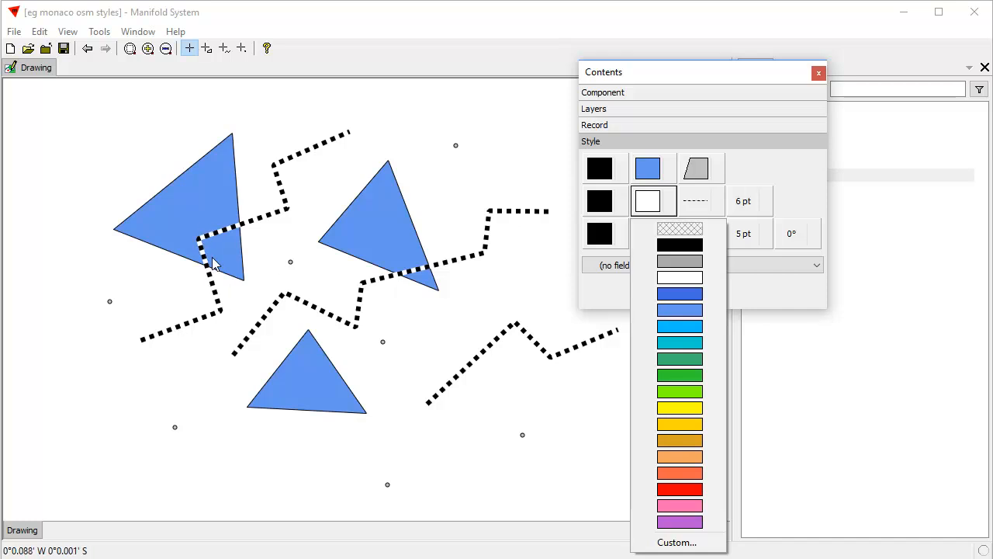
{"action": "left_click", "coordinate": [672, 229]}
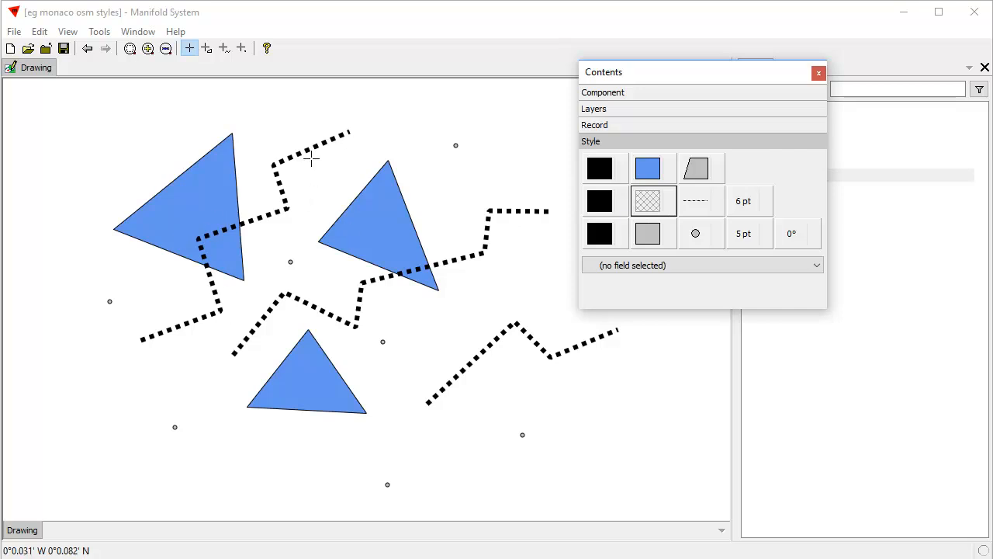
- Set the lines' background color to purple and their foreground color to bright sky blue
{"action": "left_click", "coordinate": [650, 203]}
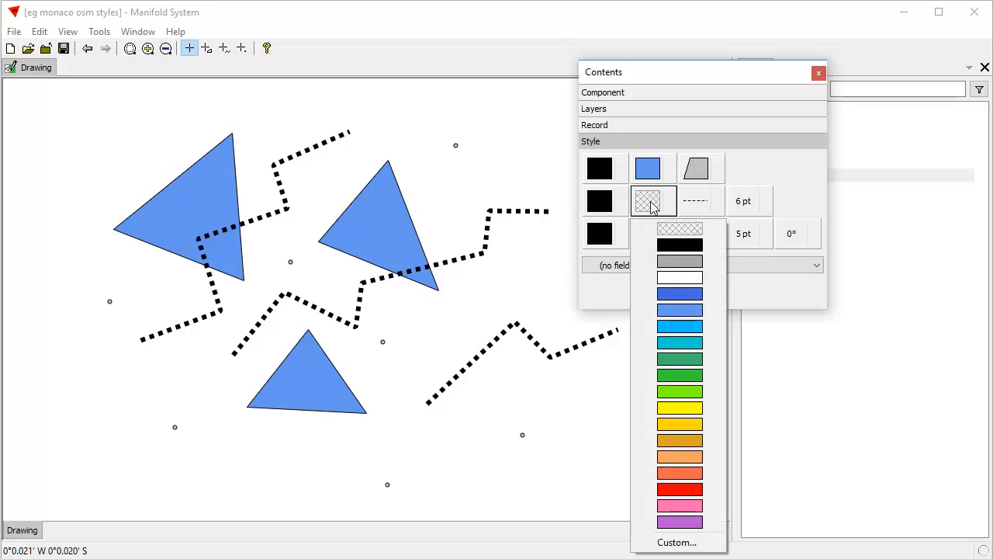
{"action": "left_click", "coordinate": [691, 523]}
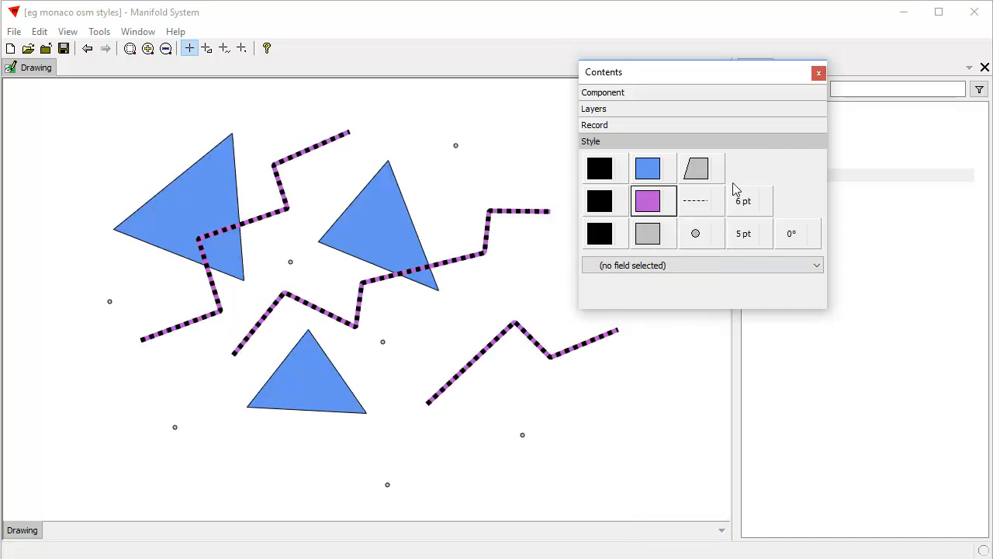
{"action": "left_click", "coordinate": [596, 202]}
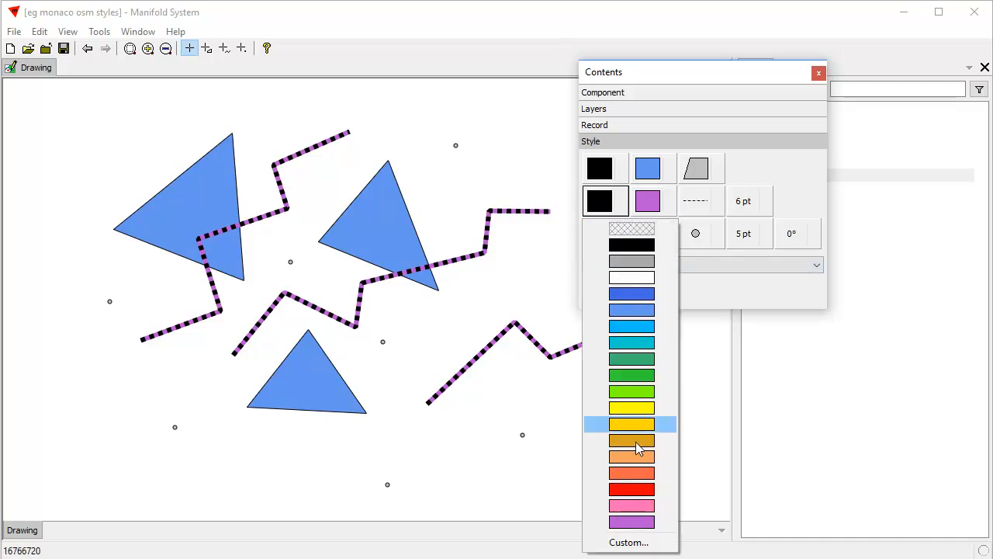
{"action": "left_click", "coordinate": [634, 326]}
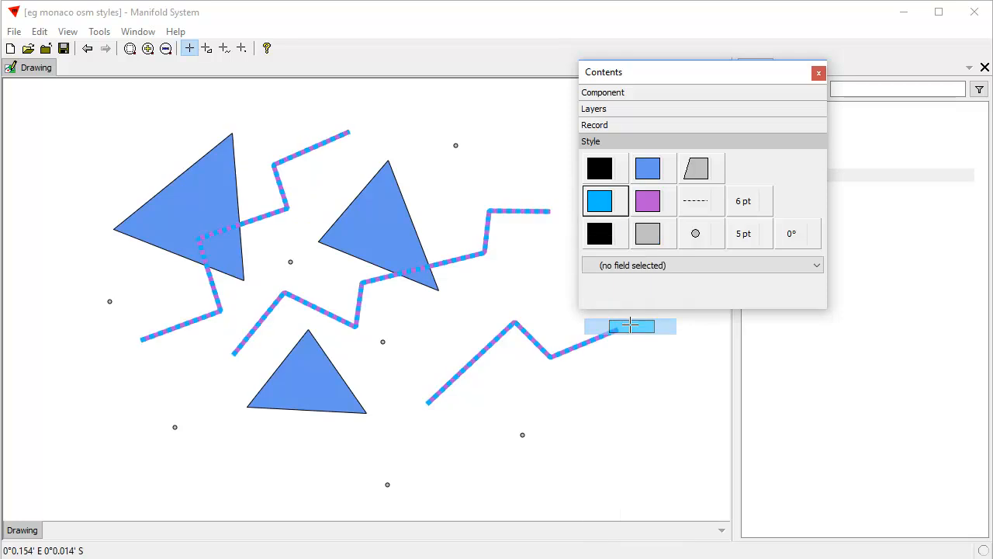
- Try the long dash and the two mixed dash styles on the lines, and return to the shortest dashes
{"action": "left_click", "coordinate": [690, 208]}
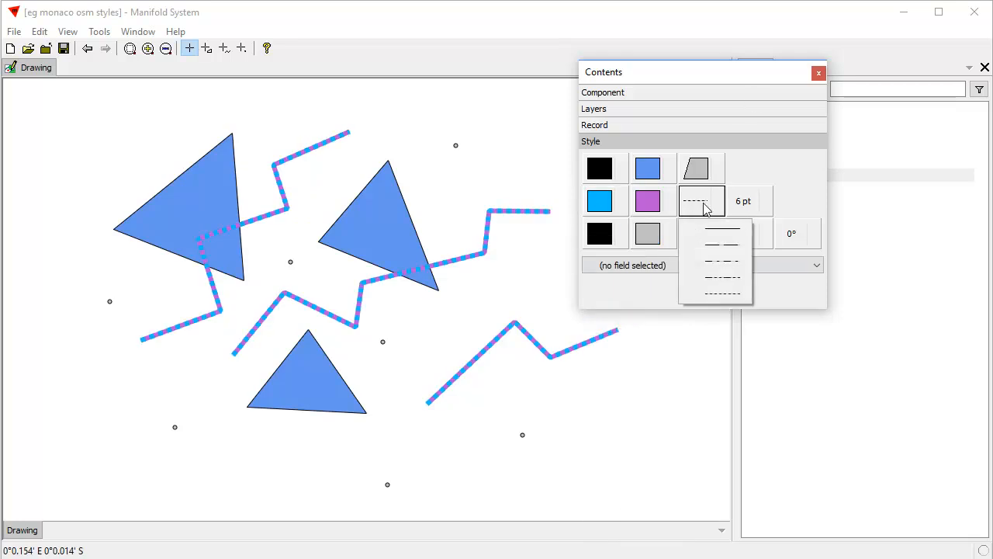
{"action": "left_click", "coordinate": [709, 244]}
{"action": "left_click", "coordinate": [698, 204]}
{"action": "left_click", "coordinate": [709, 262]}
{"action": "left_click", "coordinate": [701, 206]}
{"action": "left_click", "coordinate": [712, 276]}
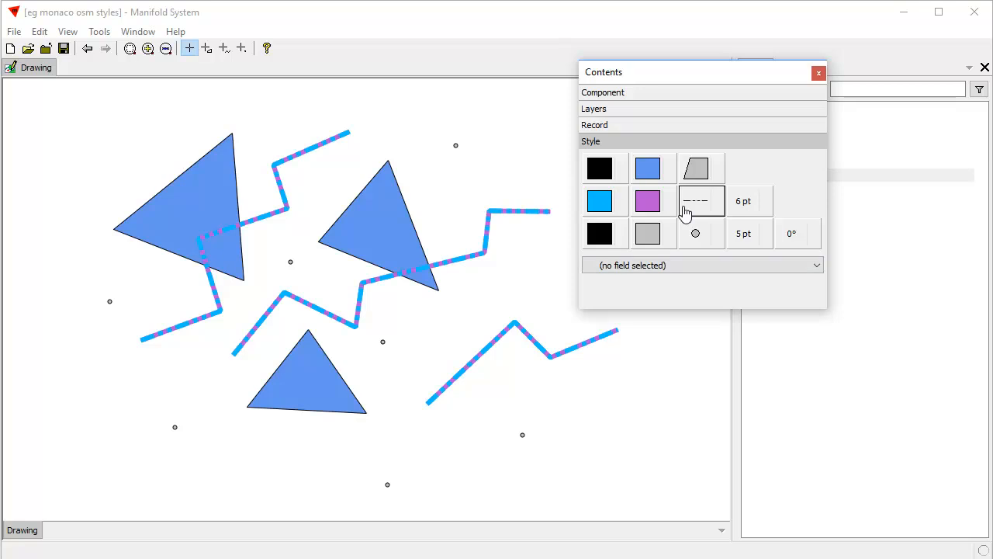
{"action": "left_click", "coordinate": [692, 203]}
{"action": "left_click", "coordinate": [715, 295]}
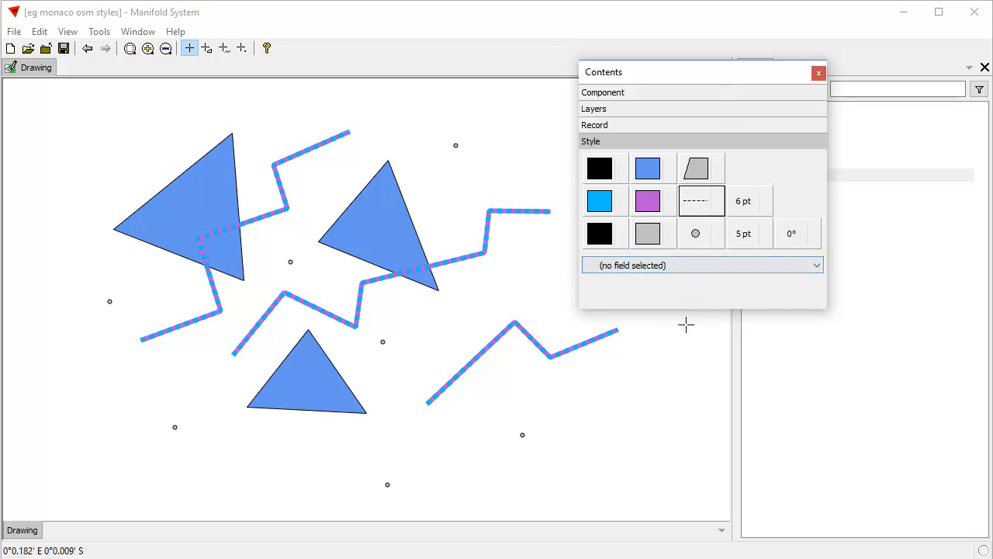
- Enlarge the point objects to 24 pt and set their fill color to medium green
{"action": "left_click", "coordinate": [703, 242]}
{"action": "left_click", "coordinate": [748, 237]}
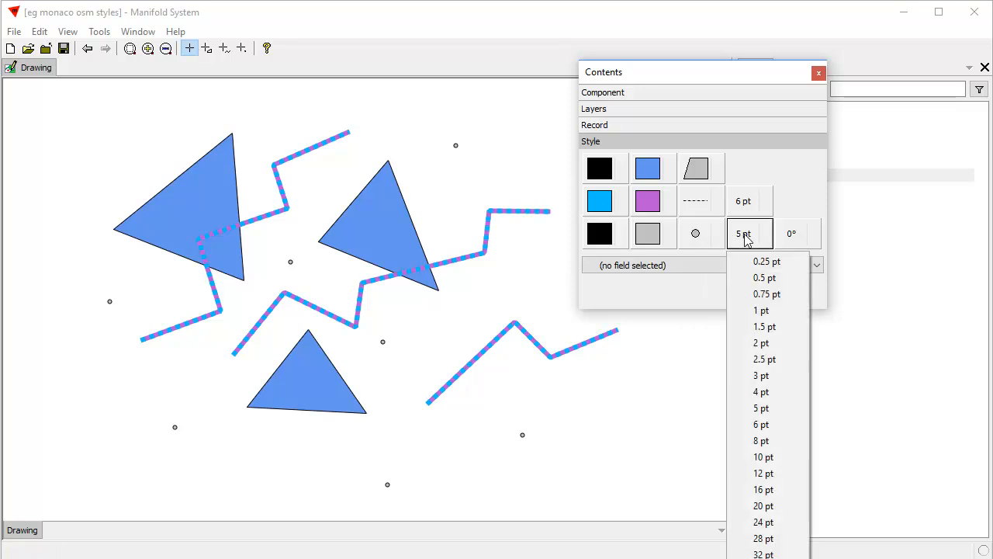
{"action": "left_click", "coordinate": [764, 524]}
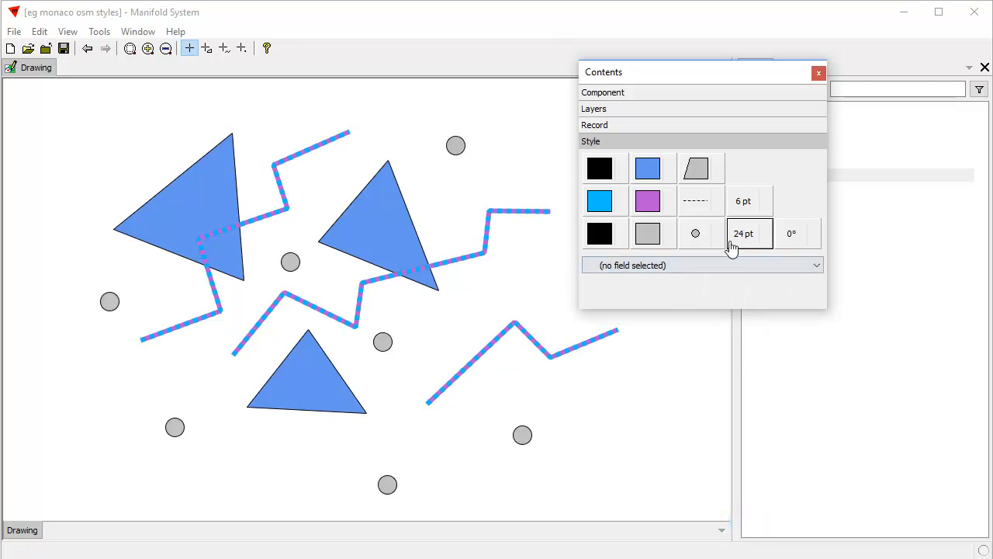
{"action": "left_click", "coordinate": [658, 236]}
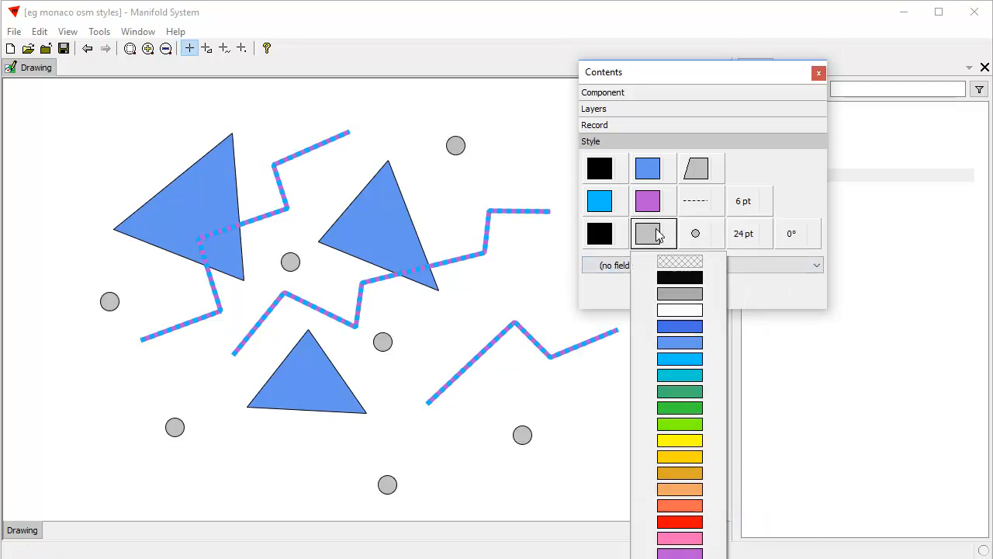
{"action": "left_click", "coordinate": [688, 408]}
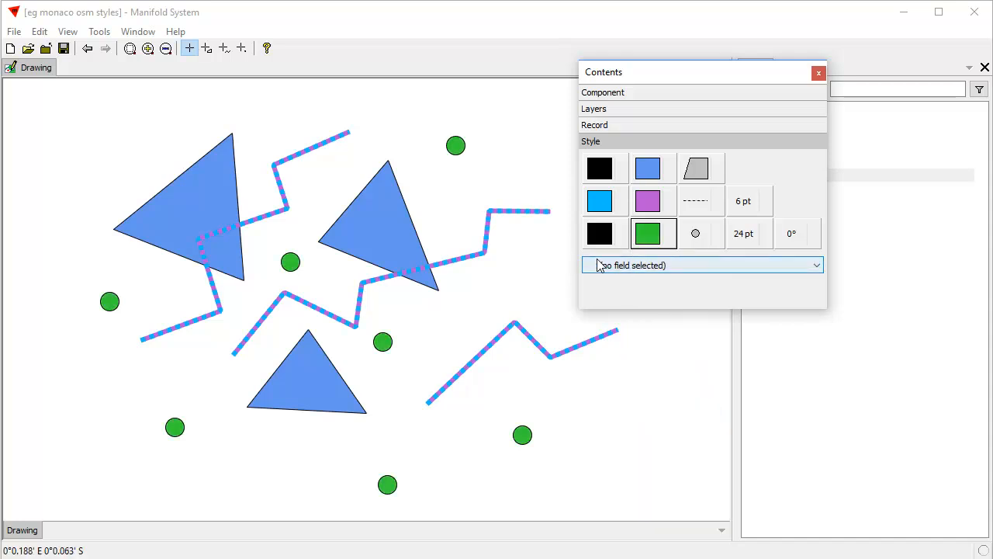
- Try golden yellow as the points' outline color, and change it to royal blue
{"action": "left_click", "coordinate": [610, 239]}
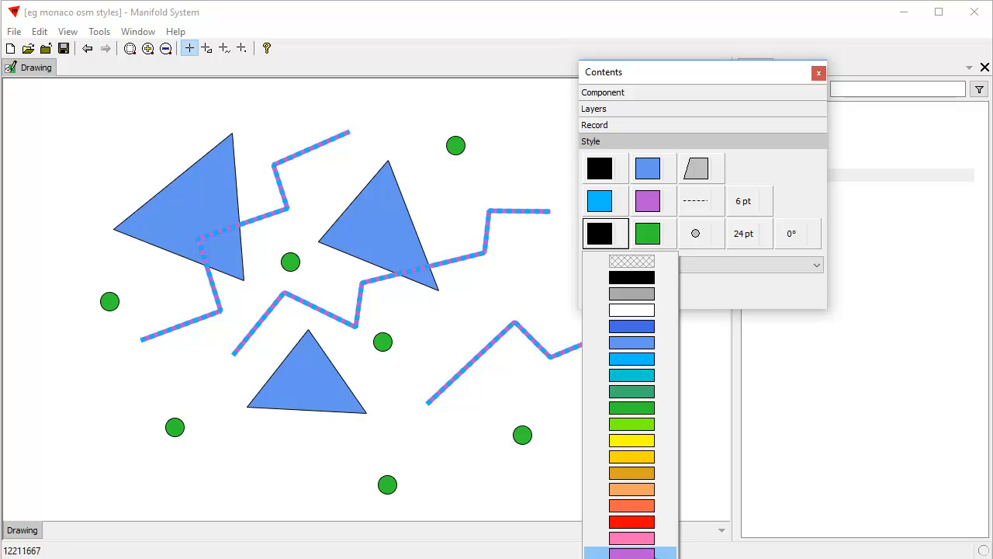
{"action": "left_click", "coordinate": [643, 464]}
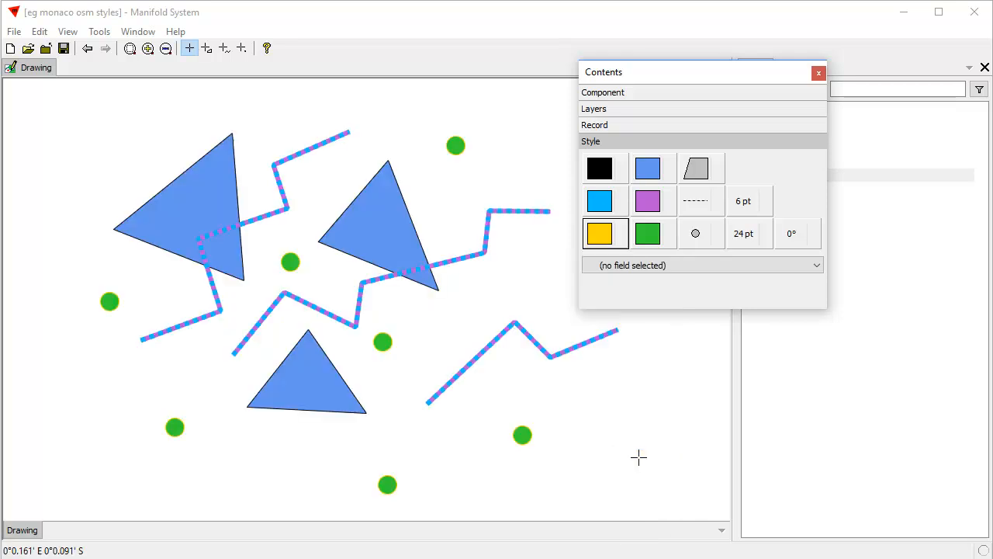
{"action": "left_click", "coordinate": [599, 232]}
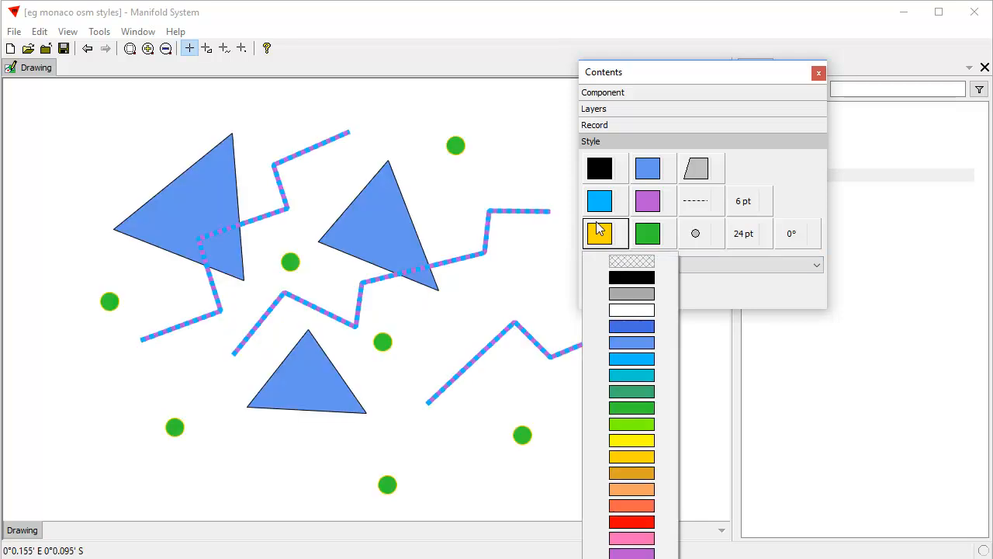
{"action": "left_click", "coordinate": [629, 327]}
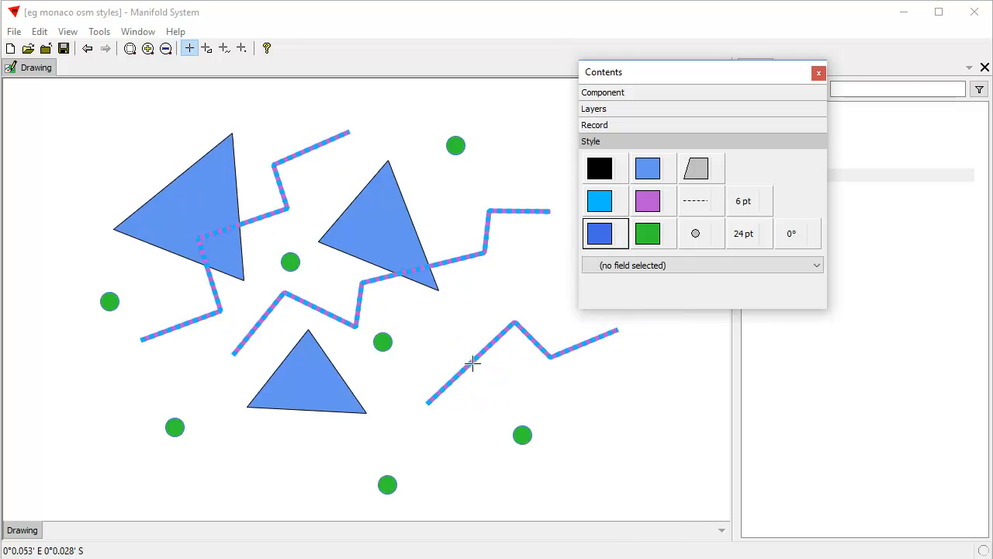
- Set the point symbol to the white 2 in a solid black circle from the Wingdings font
{"action": "left_click", "coordinate": [700, 239]}
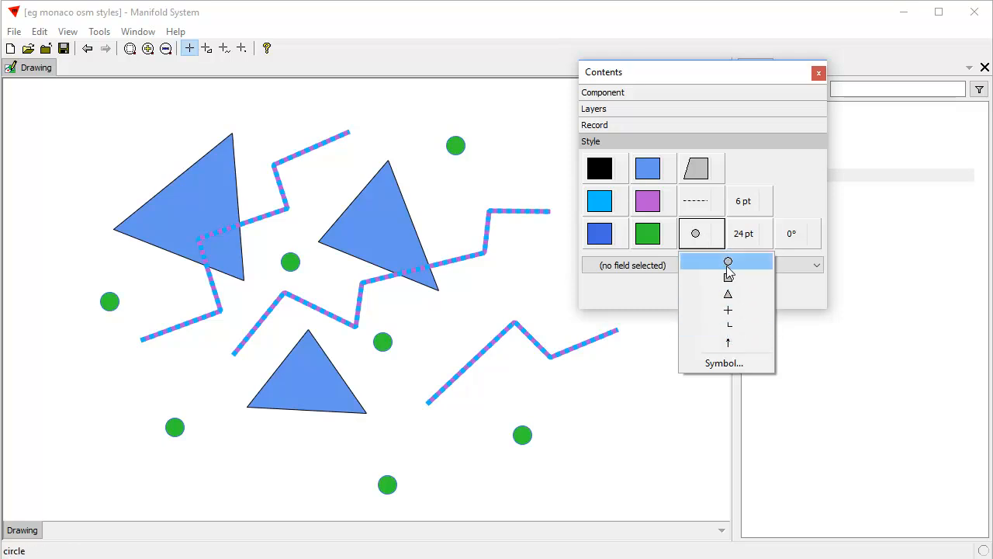
{"action": "left_click", "coordinate": [724, 363]}
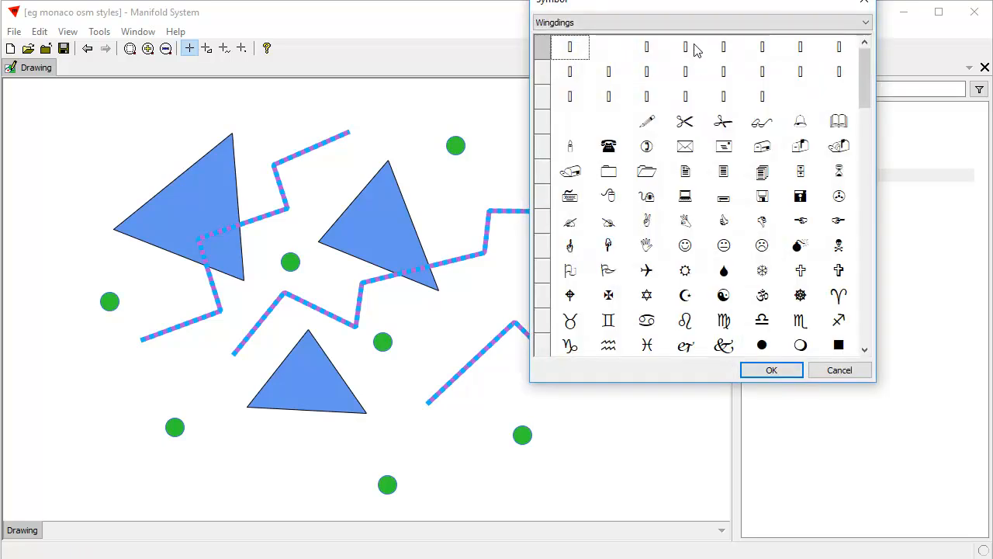
{"action": "left_click_drag", "start_coordinate": [694, 7], "coordinate": [727, 102]}
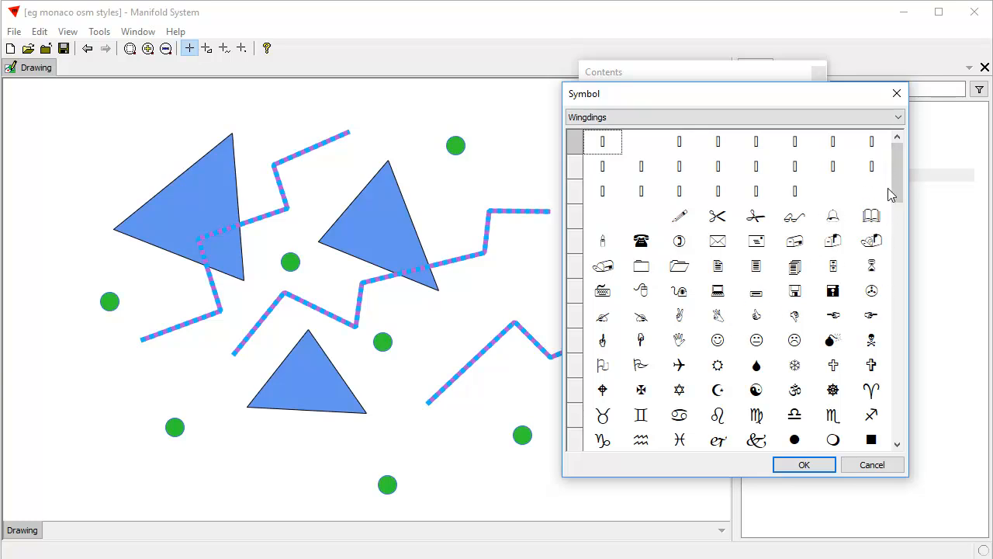
{"action": "left_click_drag", "start_coordinate": [901, 185], "coordinate": [902, 358]}
{"action": "left_click", "coordinate": [799, 341]}
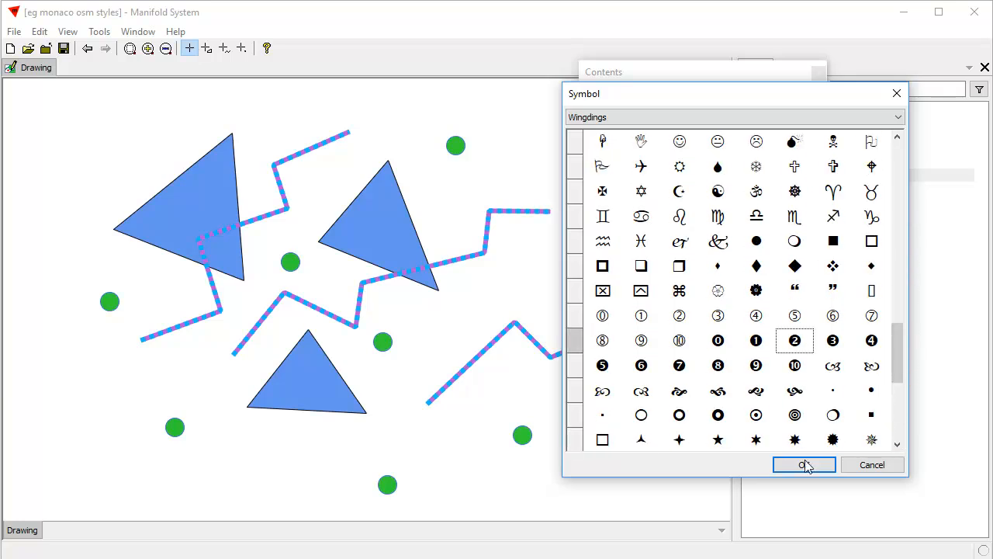
{"action": "left_click", "coordinate": [804, 467]}
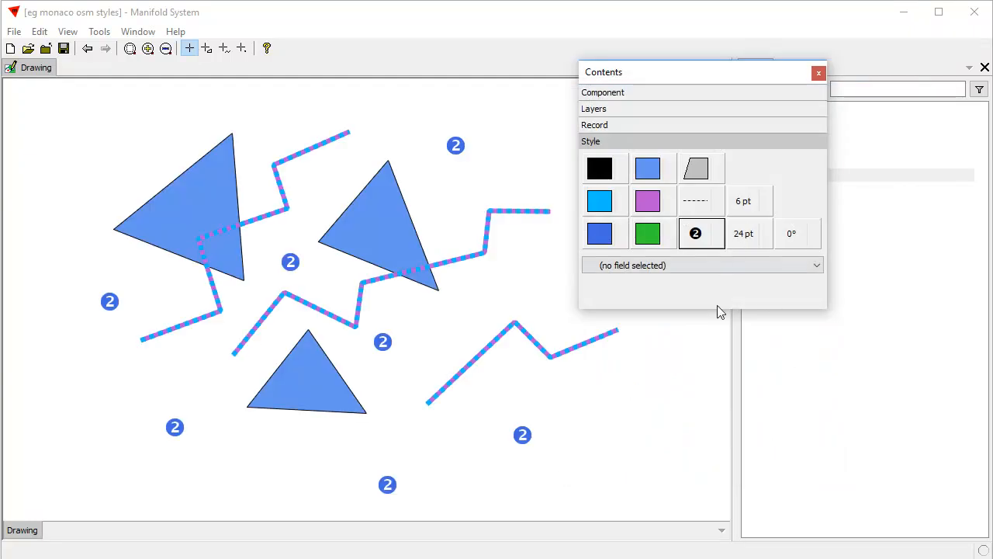
- Change the point symbol to the bold arrow pointing down and right from the Wingdings font
{"action": "left_click", "coordinate": [701, 240]}
{"action": "left_click", "coordinate": [737, 361]}
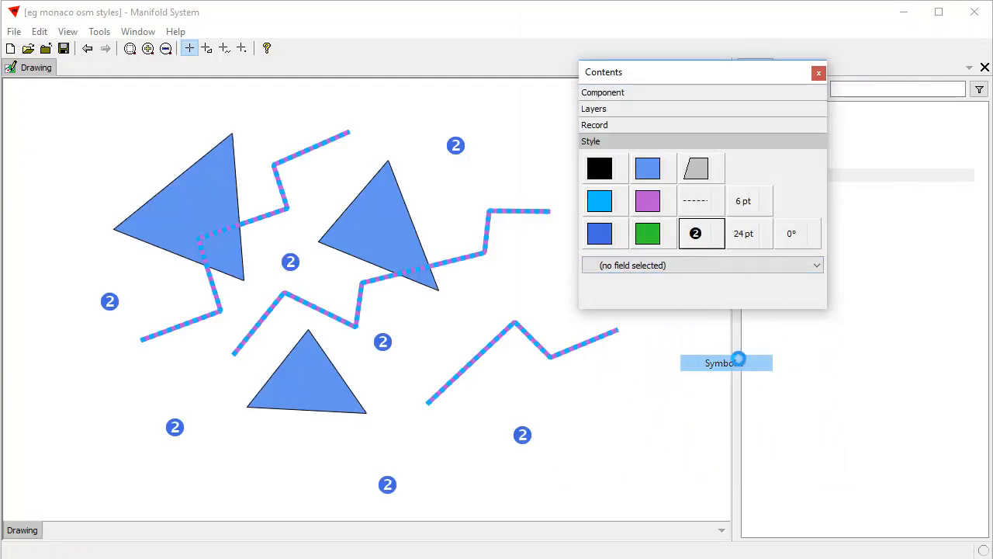
{"action": "left_click_drag", "start_coordinate": [864, 70], "coordinate": [870, 292]}
{"action": "left_click", "coordinate": [798, 349]}
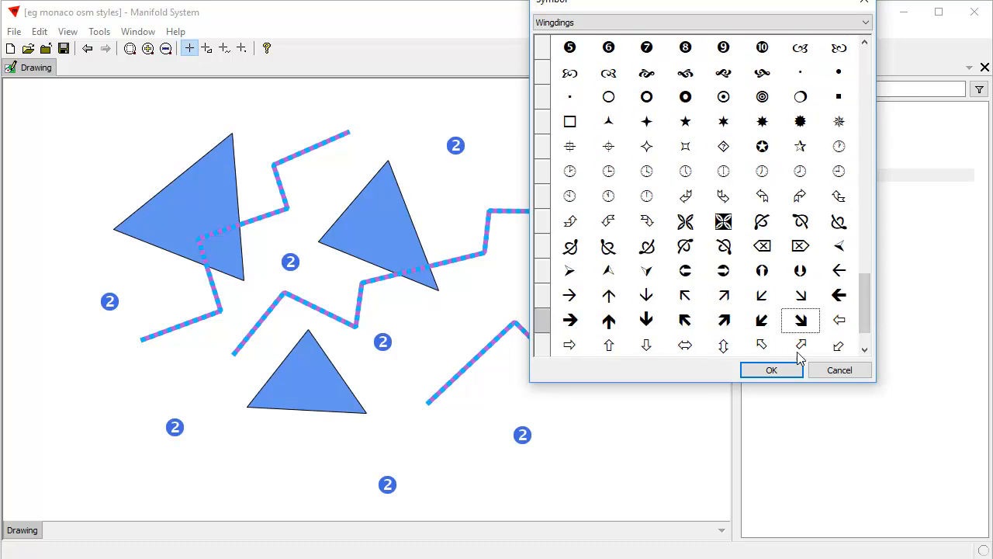
{"action": "left_click", "coordinate": [789, 374]}
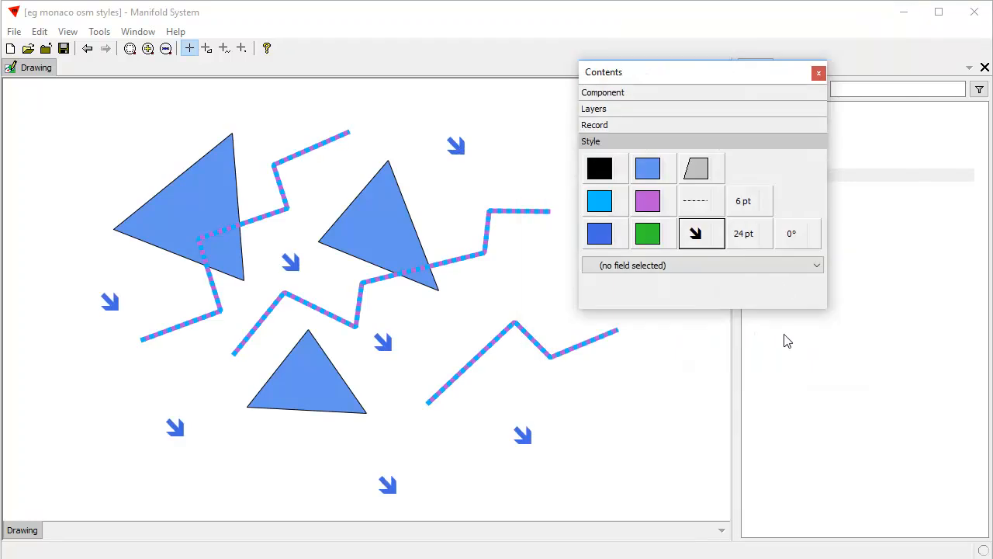
- Set the point symbol to the first castle picture from the font "the middle ages I"
{"action": "left_click", "coordinate": [705, 242]}
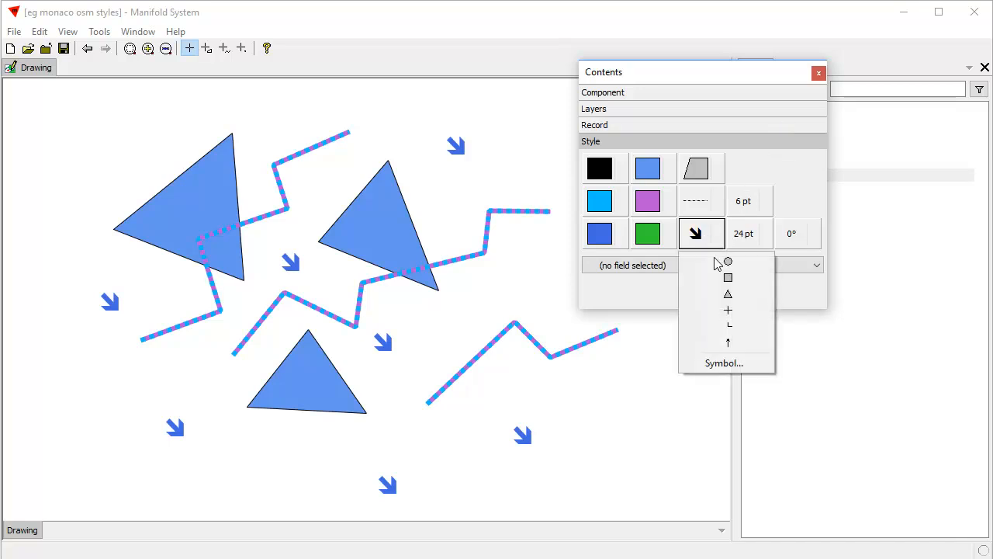
{"action": "left_click", "coordinate": [725, 363]}
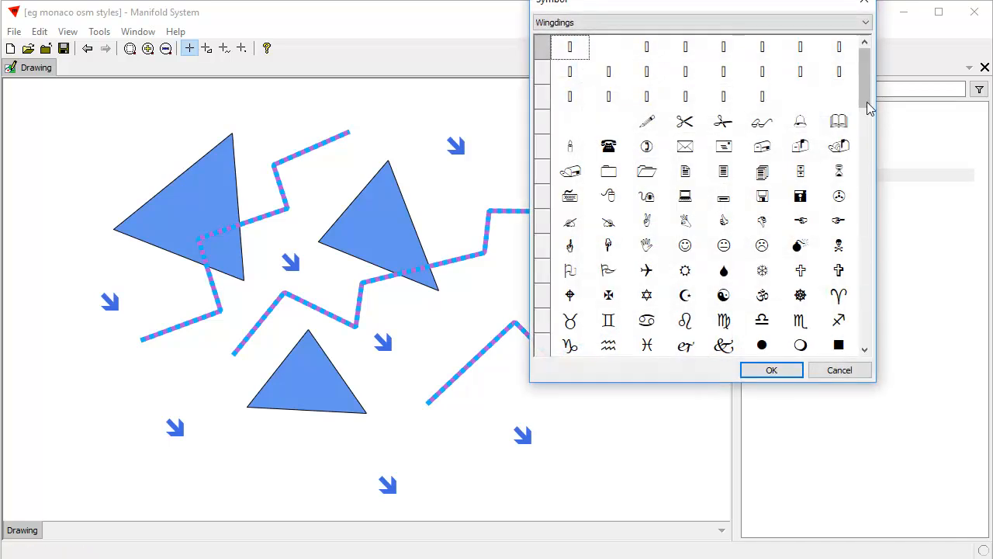
{"action": "left_click", "coordinate": [865, 21]}
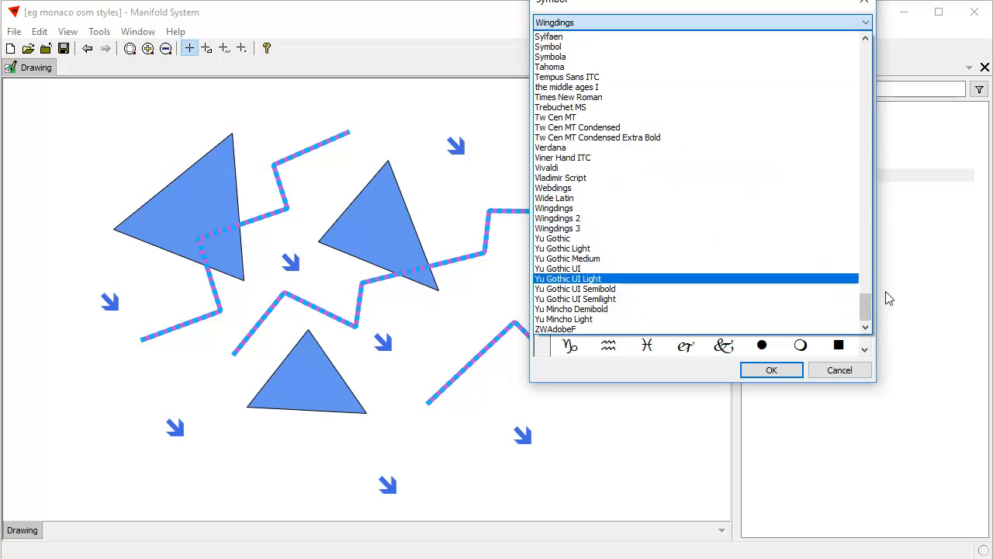
{"action": "left_click", "coordinate": [580, 87]}
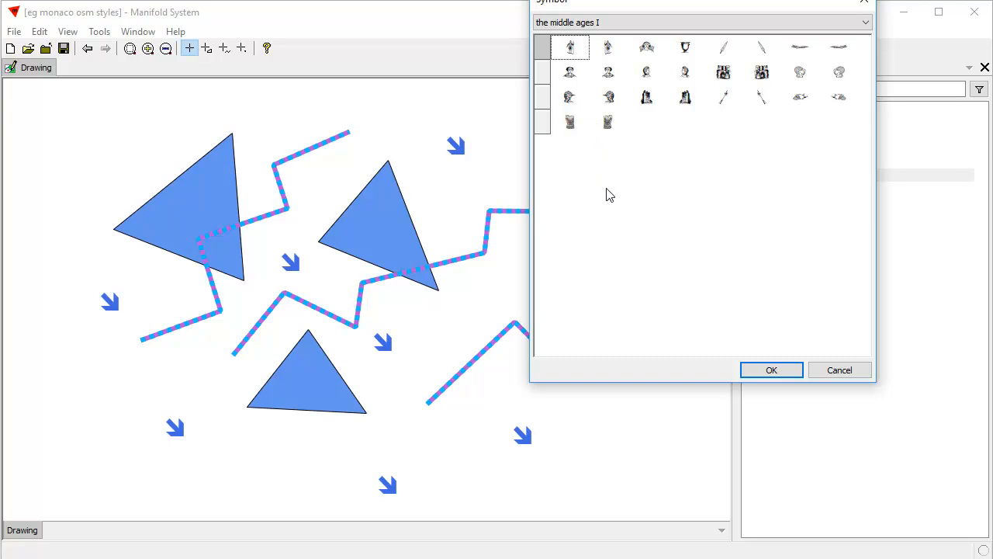
{"action": "left_click", "coordinate": [647, 99]}
{"action": "left_click", "coordinate": [796, 372]}
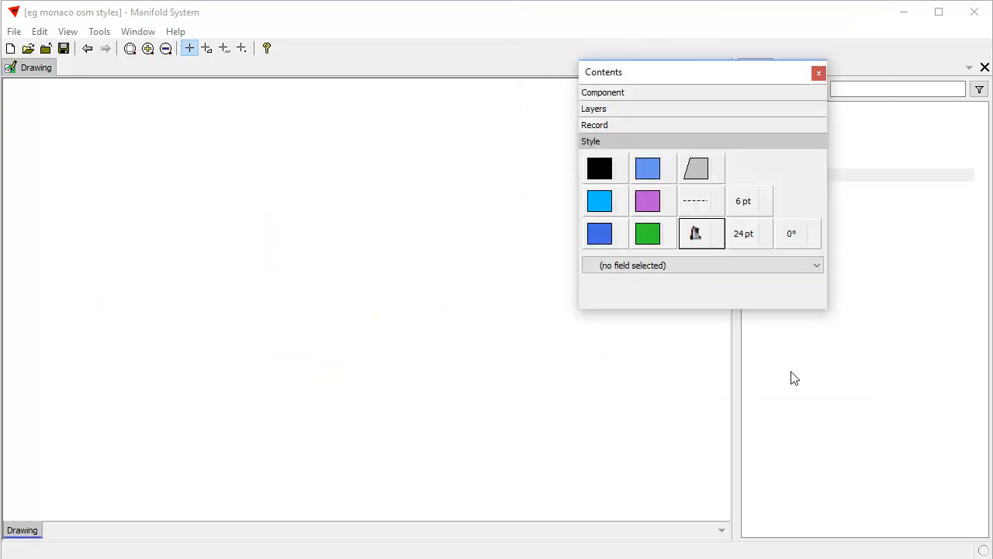
- Set the point symbol to the bold arrow pointing straight up from the Wingdings font
{"action": "left_click", "coordinate": [695, 238]}
{"action": "left_click", "coordinate": [735, 364]}
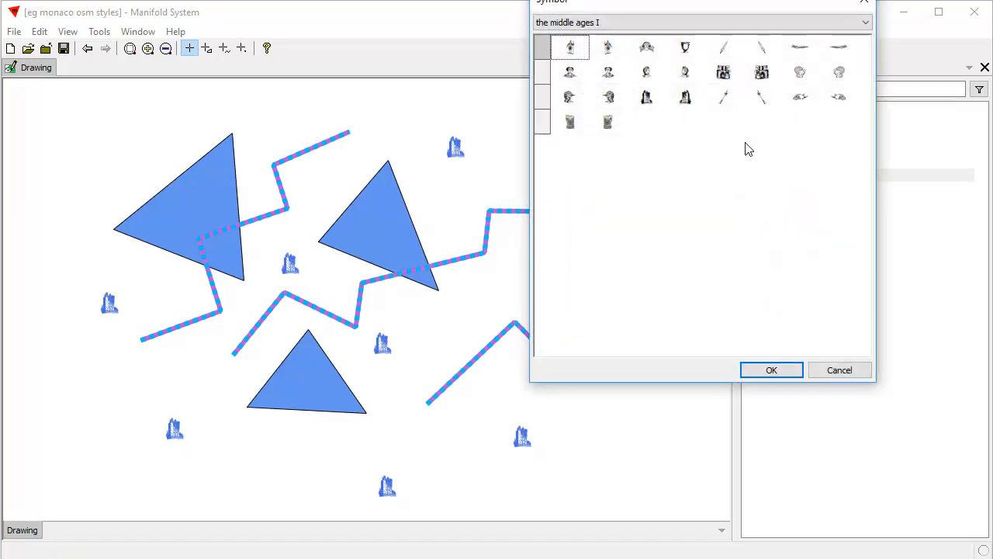
{"action": "left_click", "coordinate": [865, 23]}
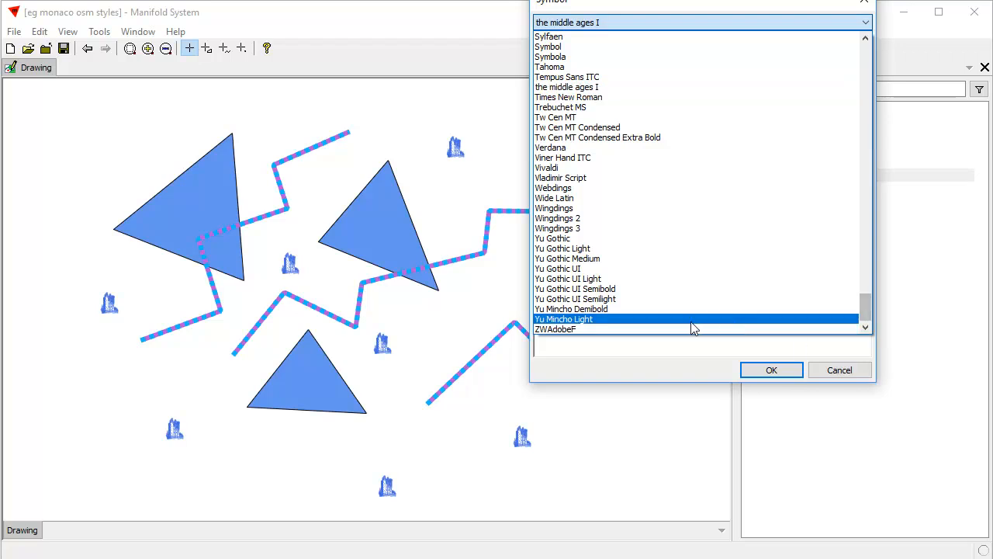
{"action": "left_click", "coordinate": [560, 210]}
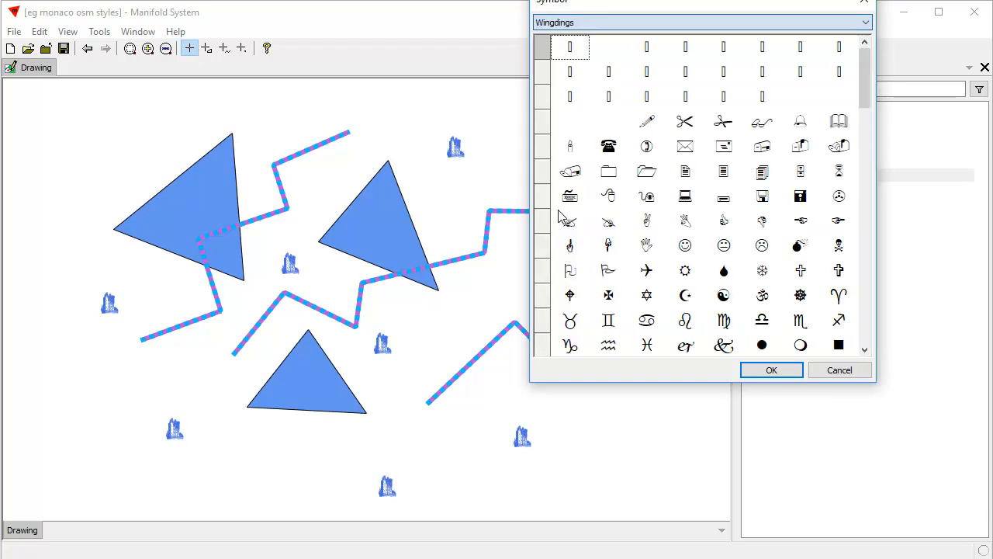
{"action": "left_click_drag", "start_coordinate": [857, 85], "coordinate": [875, 166]}
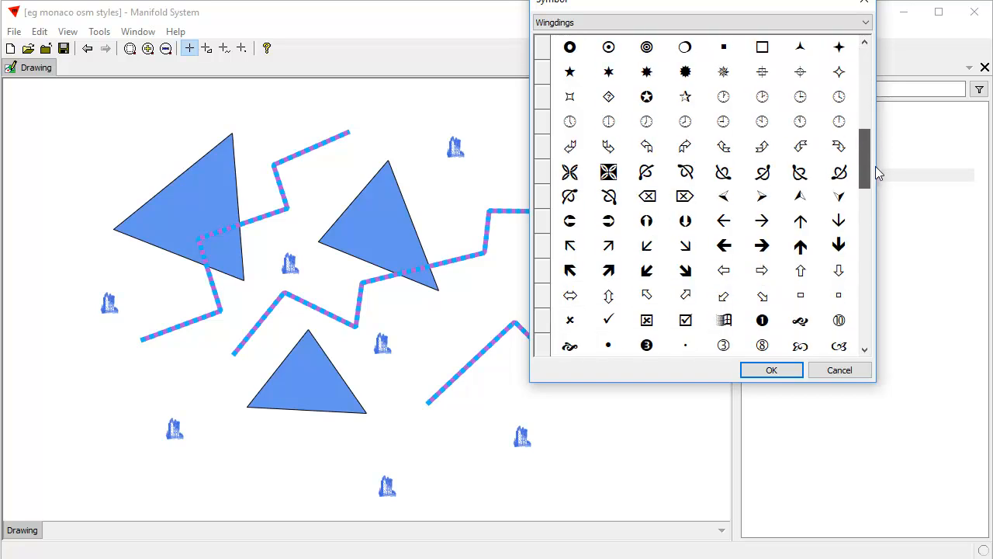
{"action": "left_click", "coordinate": [800, 247]}
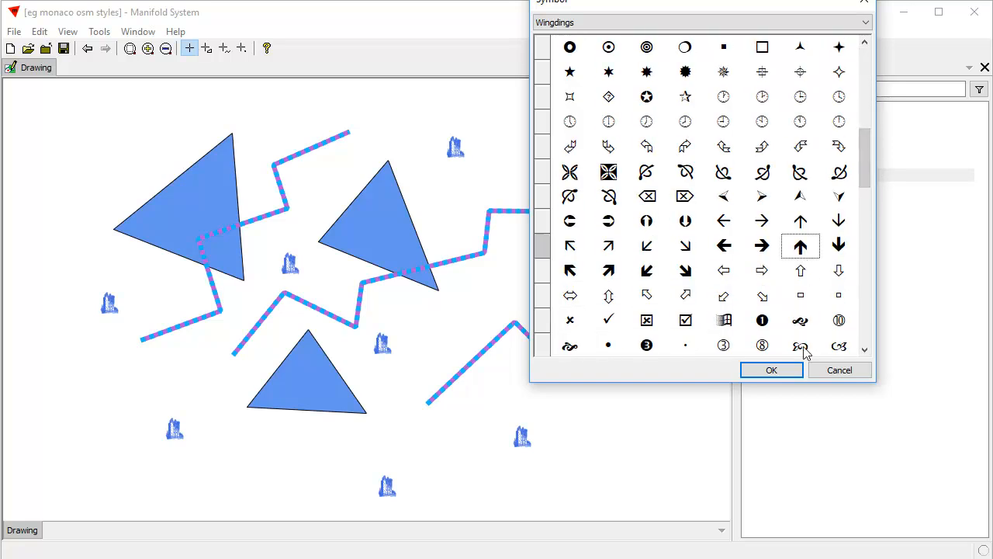
{"action": "left_click", "coordinate": [772, 370]}
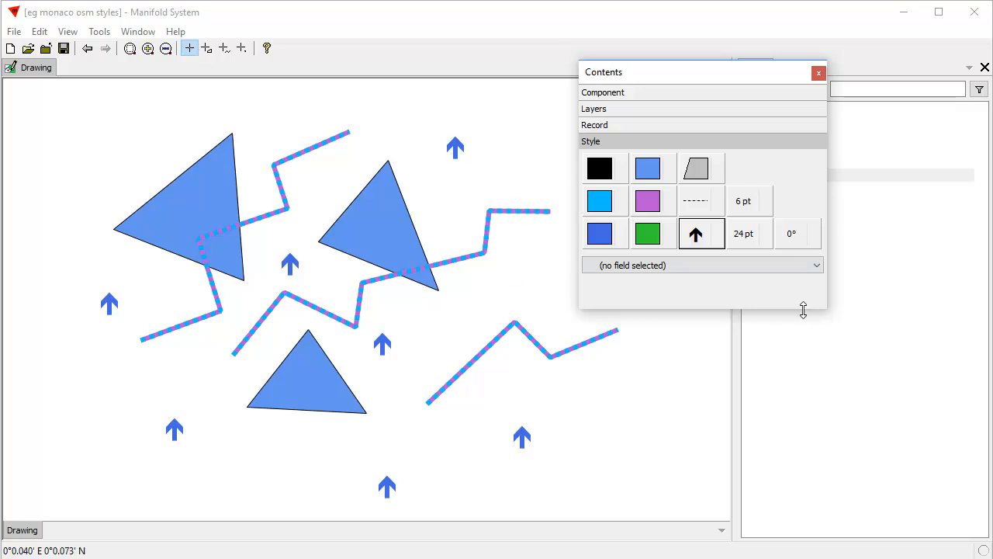
- Try rotating the point arrows by 45° and by 135°, and set their rotation to 240°
{"action": "left_click_drag", "start_coordinate": [803, 309], "coordinate": [807, 419]}
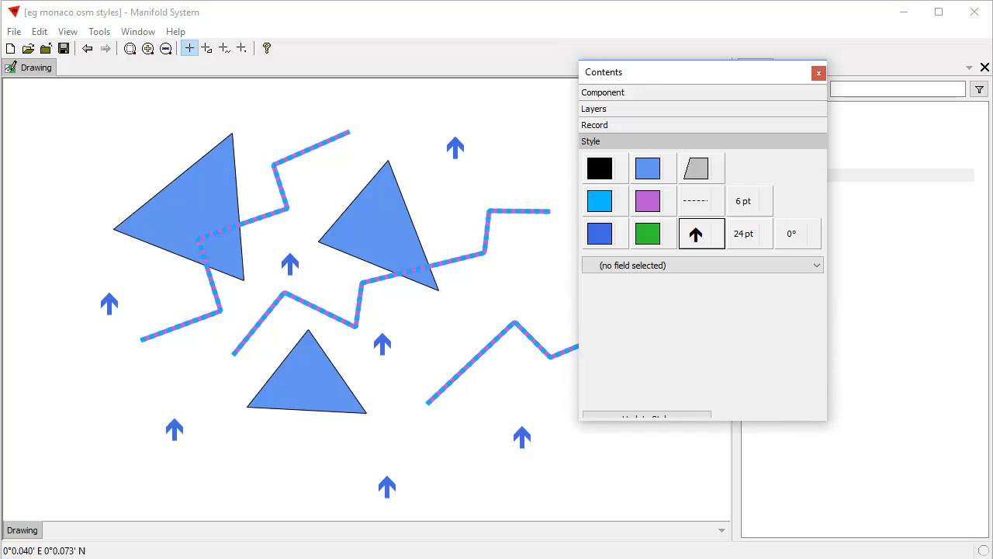
{"action": "left_click", "coordinate": [792, 237]}
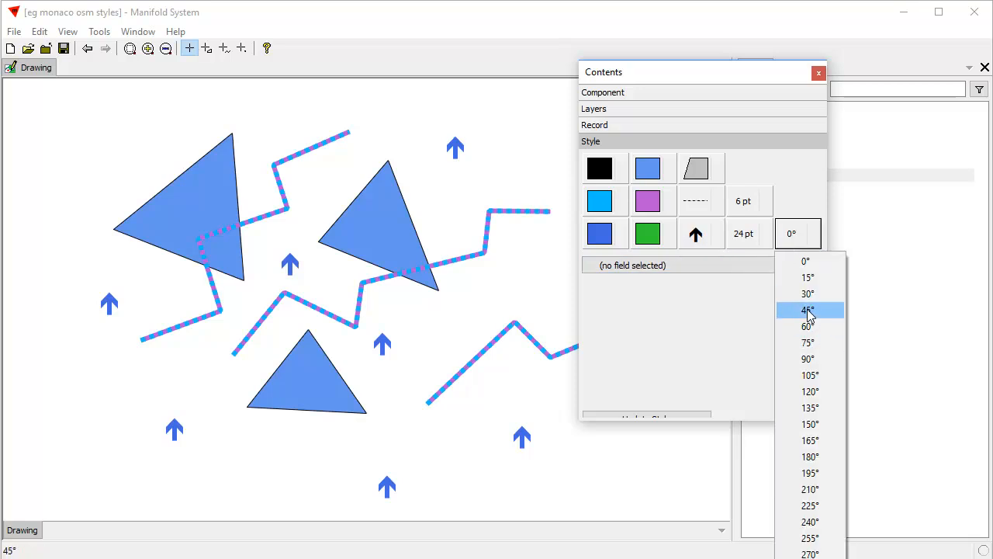
{"action": "left_click", "coordinate": [806, 309]}
{"action": "left_click", "coordinate": [795, 239]}
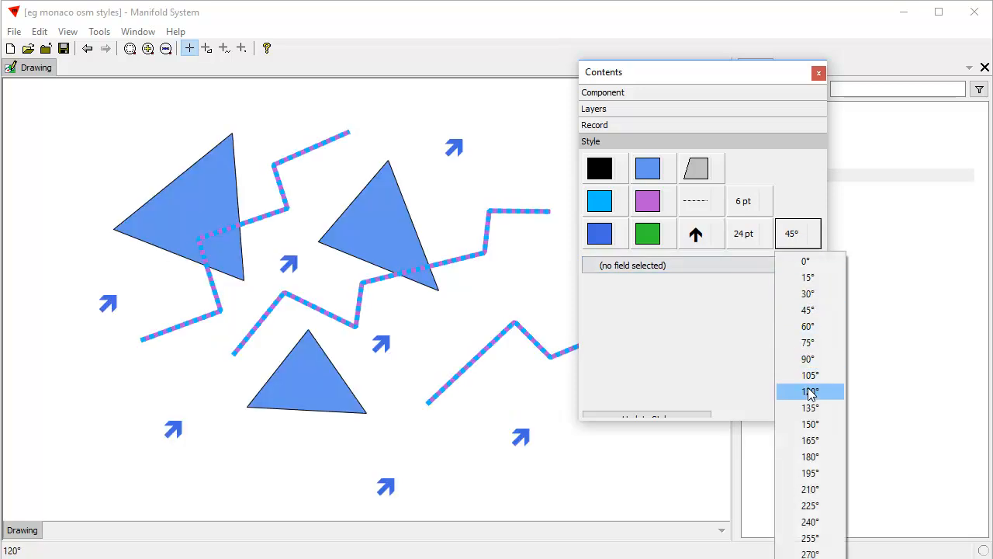
{"action": "left_click", "coordinate": [810, 408]}
{"action": "left_click", "coordinate": [797, 241]}
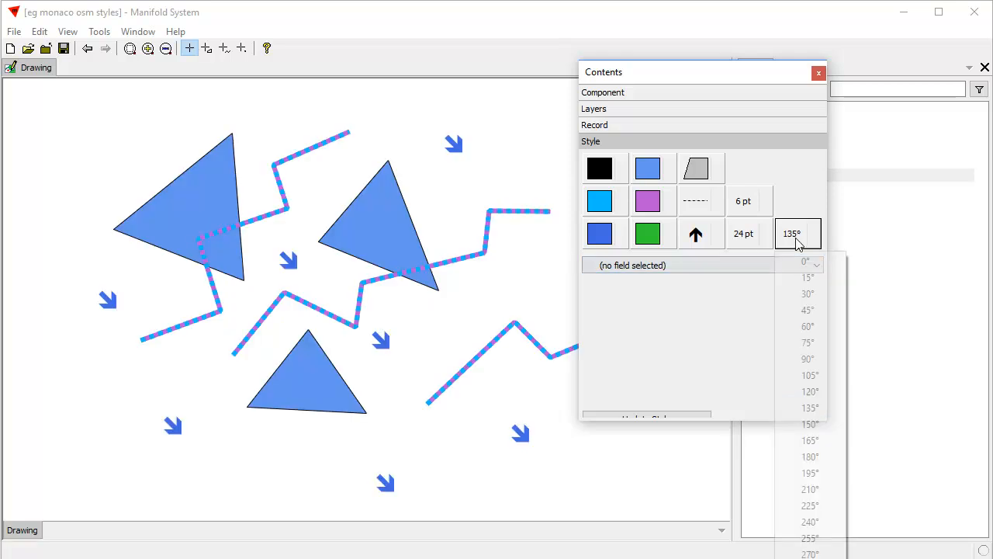
{"action": "left_click", "coordinate": [812, 521]}
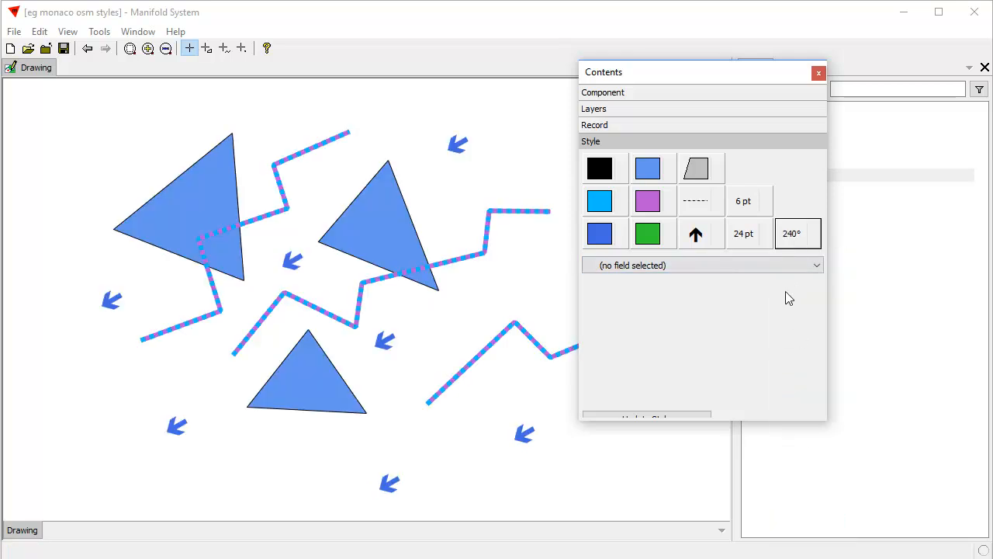
- Base the point rotation on the mfd_id field, using closest lower value as the fill method
{"action": "left_click", "coordinate": [818, 263]}
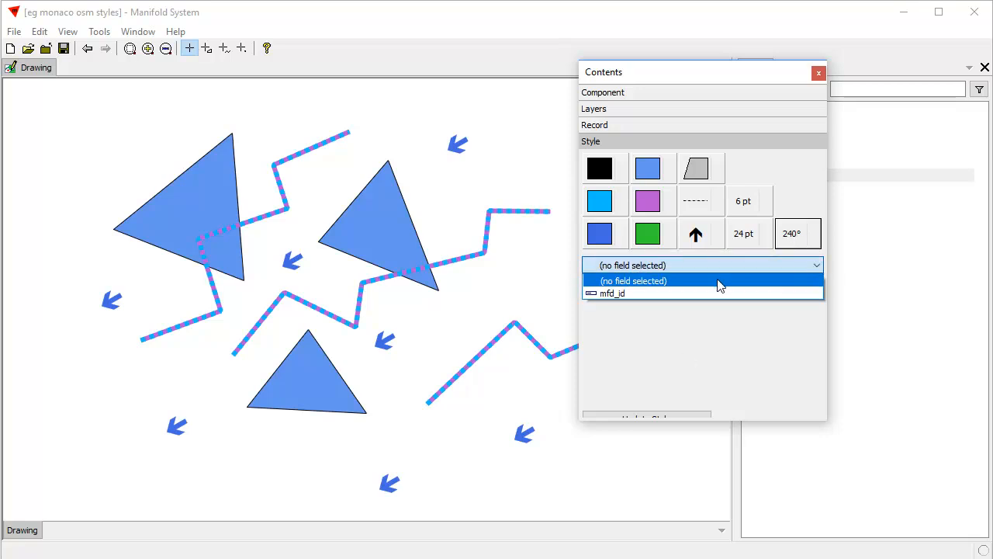
{"action": "left_click", "coordinate": [669, 291]}
{"action": "left_click_drag", "start_coordinate": [724, 421], "coordinate": [726, 447]}
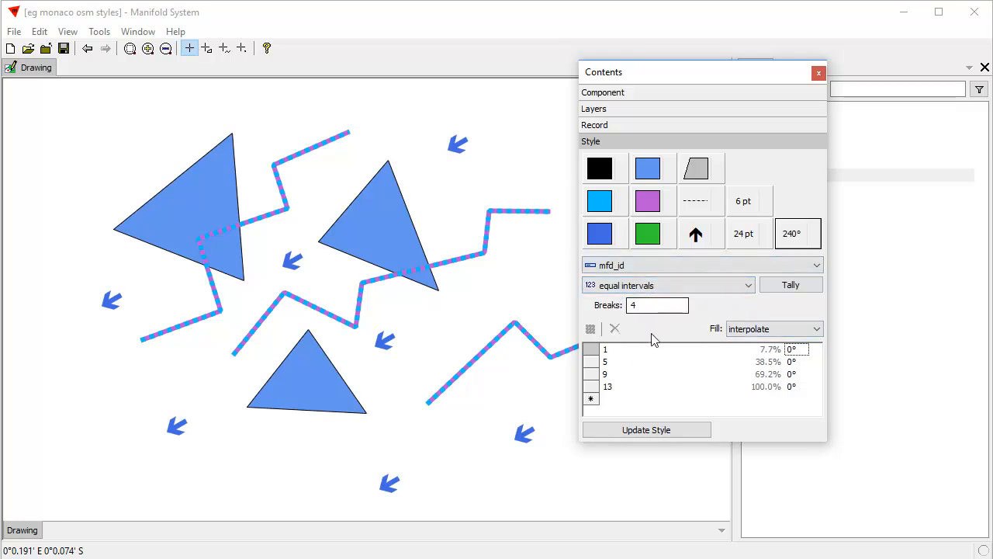
{"action": "left_click", "coordinate": [816, 328]}
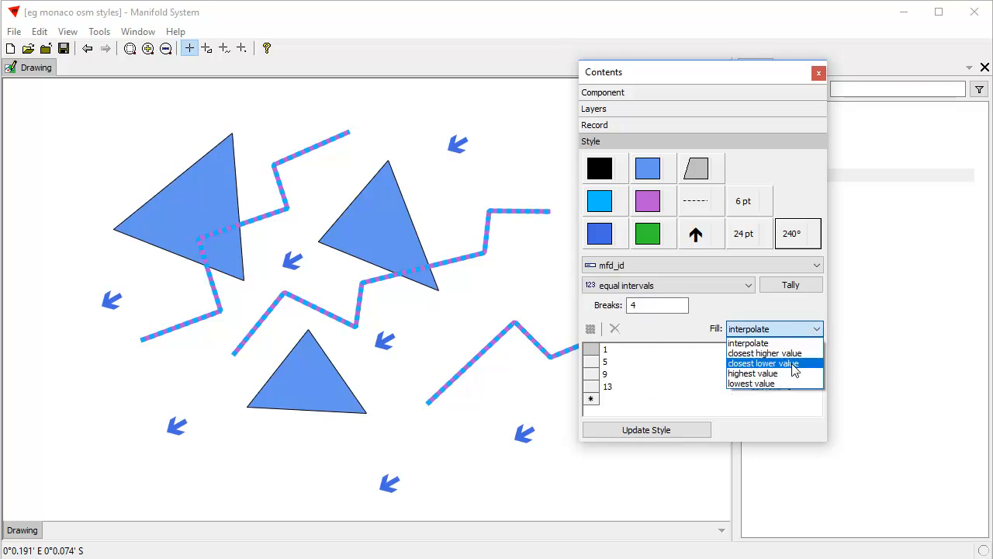
{"action": "left_click", "coordinate": [794, 363]}
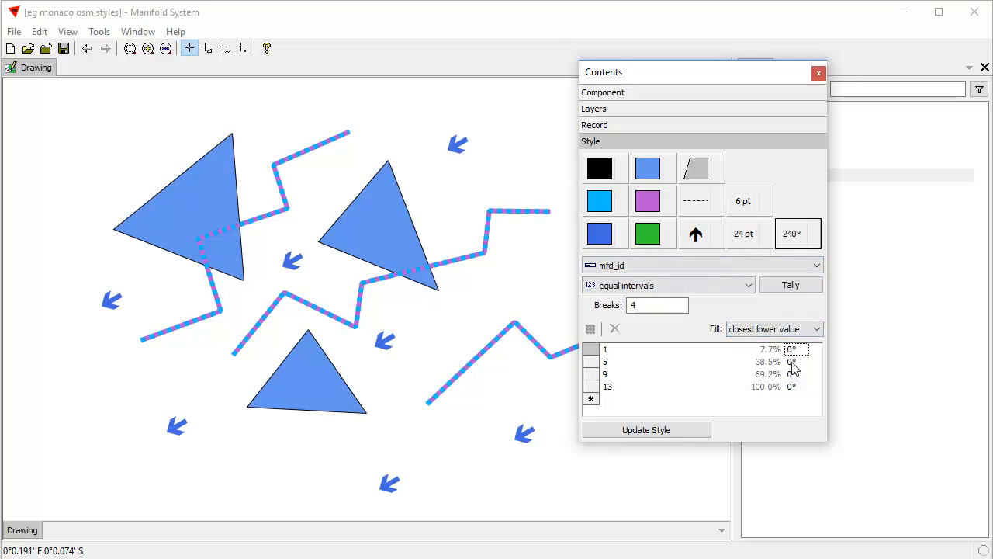
- Assign rotations of 120° to value 5, 210° to value 9 and 270° to value 13, and apply them to the points
{"action": "left_click", "coordinate": [791, 363]}
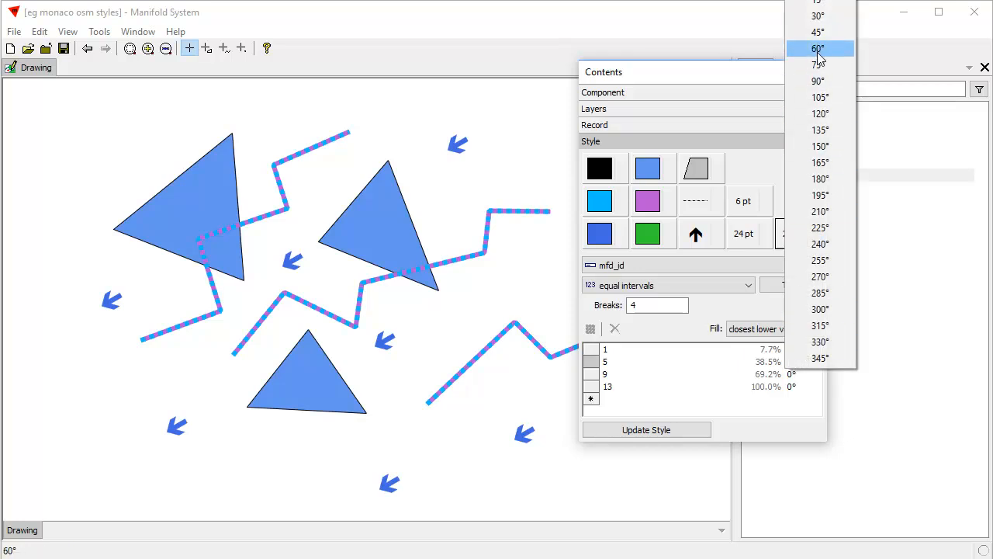
{"action": "left_click", "coordinate": [820, 113]}
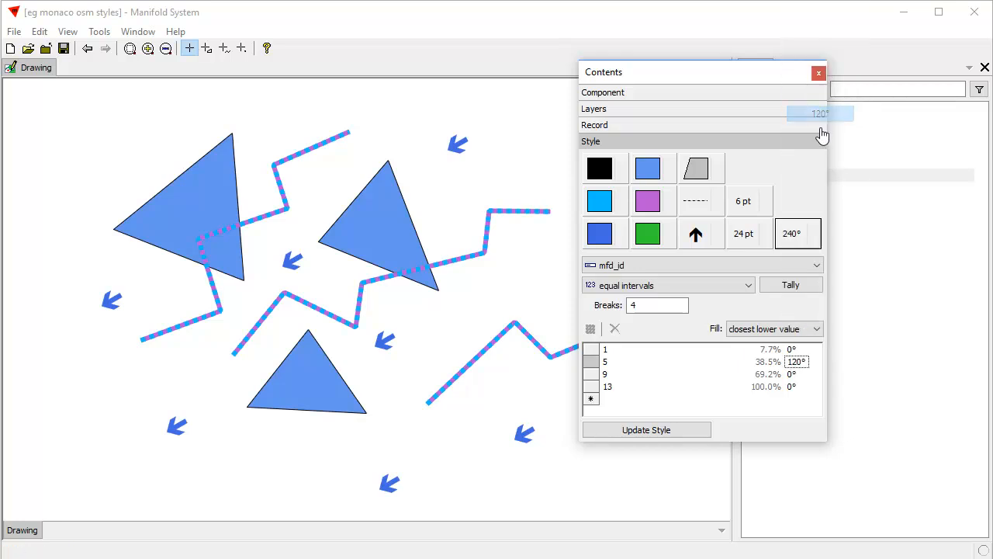
{"action": "left_click", "coordinate": [791, 376]}
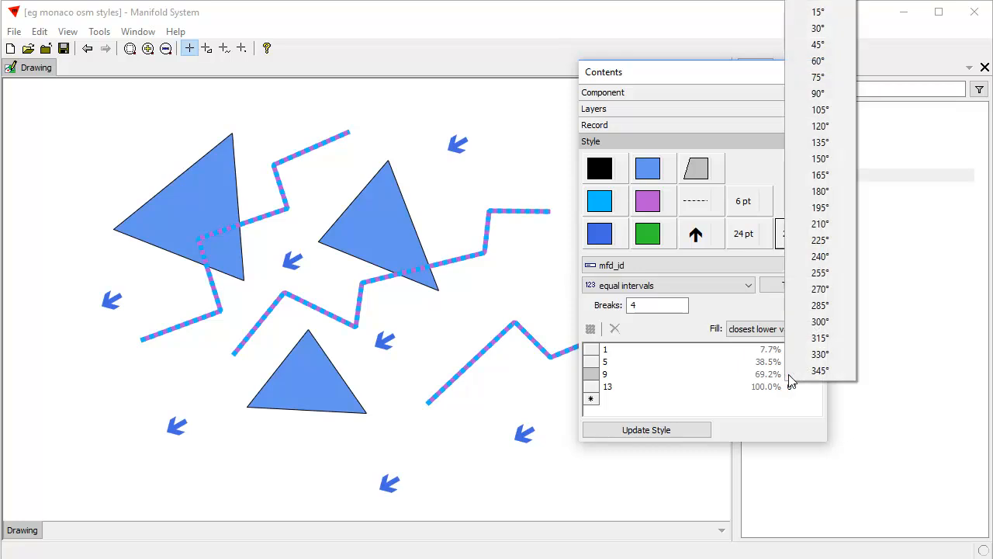
{"action": "left_click", "coordinate": [815, 224]}
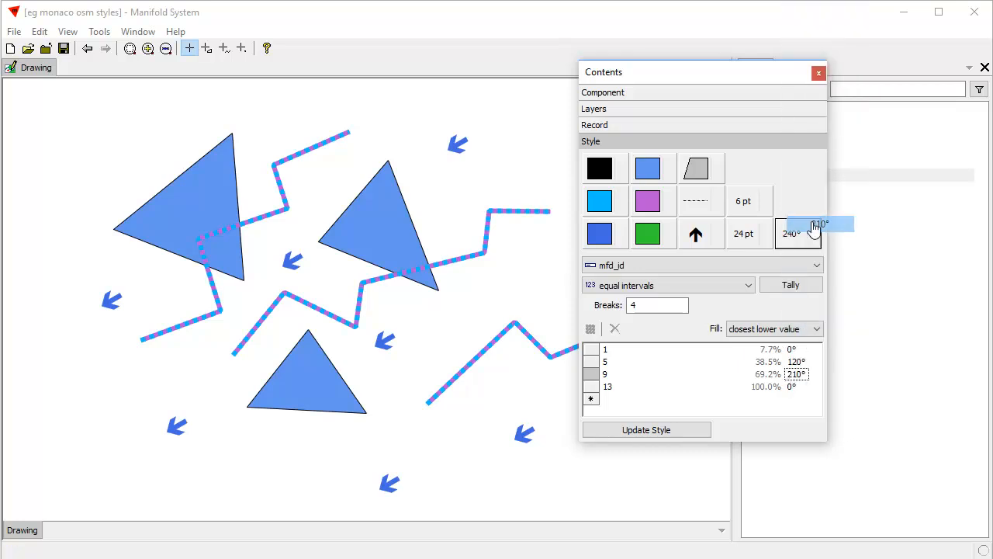
{"action": "left_click", "coordinate": [797, 387]}
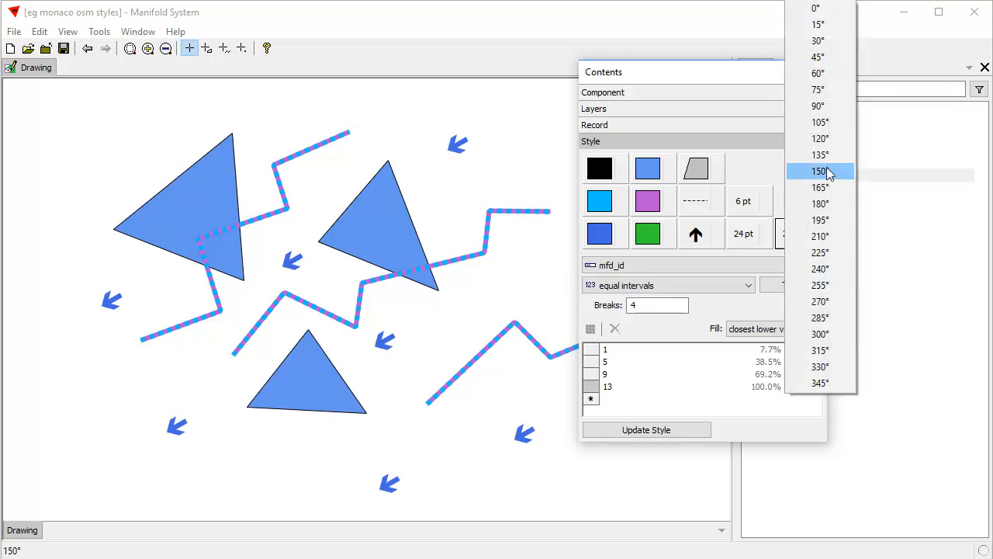
{"action": "left_click", "coordinate": [825, 305]}
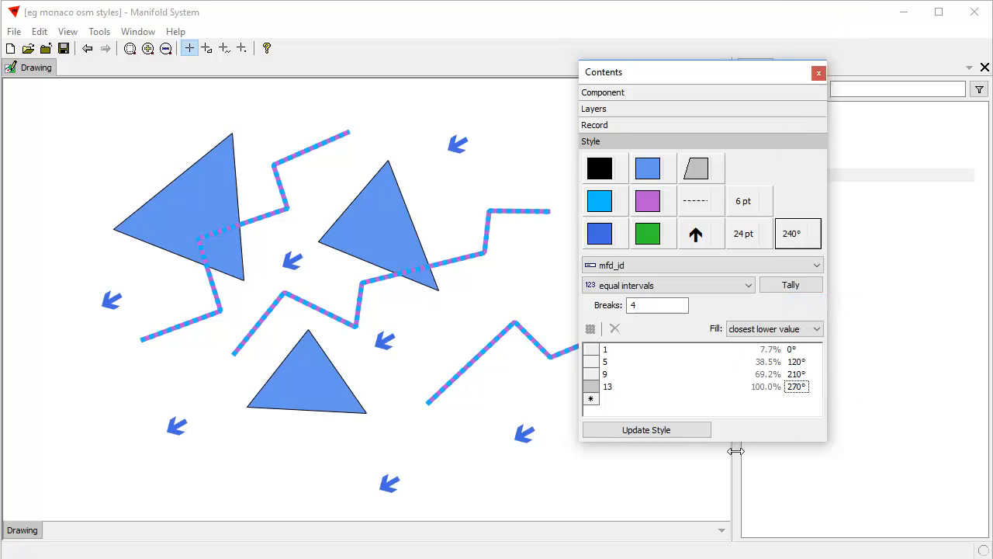
{"action": "left_click", "coordinate": [689, 435]}
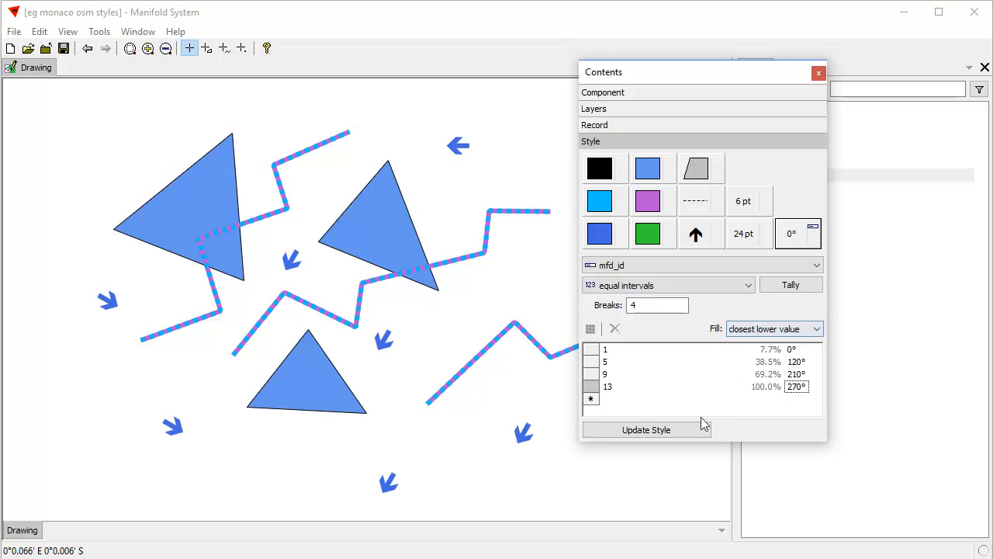
- Change the fill method of the point rotation to interpolate and update the style
{"action": "left_click", "coordinate": [816, 329]}
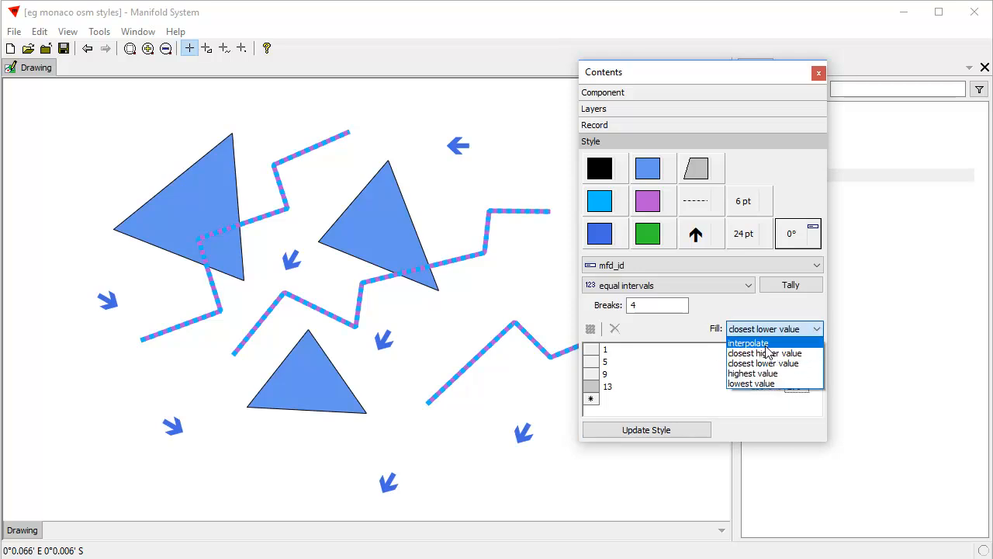
{"action": "left_click", "coordinate": [765, 343]}
{"action": "left_click", "coordinate": [673, 432]}
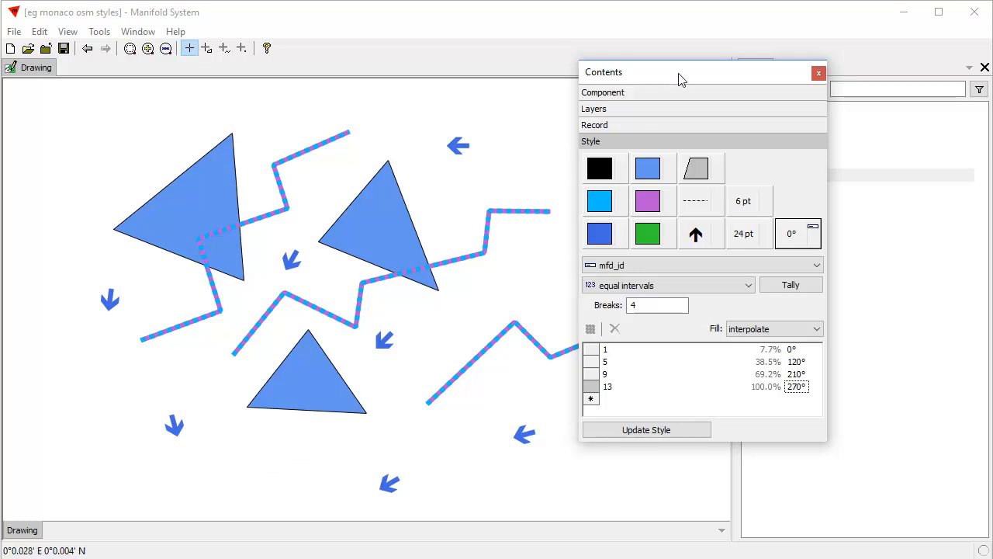
- Set the points' outline color to pink and the areas' fill color to sea green
{"action": "left_click", "coordinate": [600, 236]}
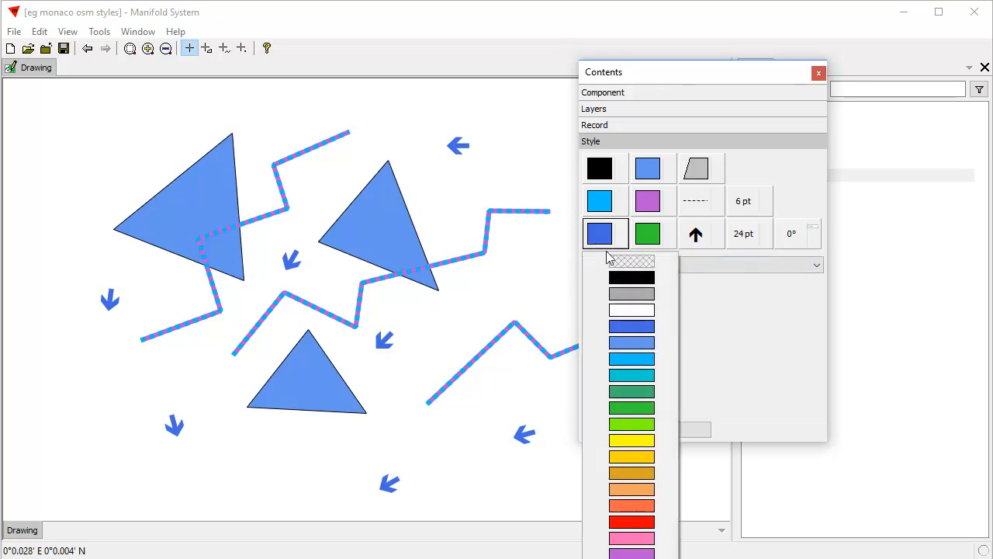
{"action": "left_click", "coordinate": [648, 547]}
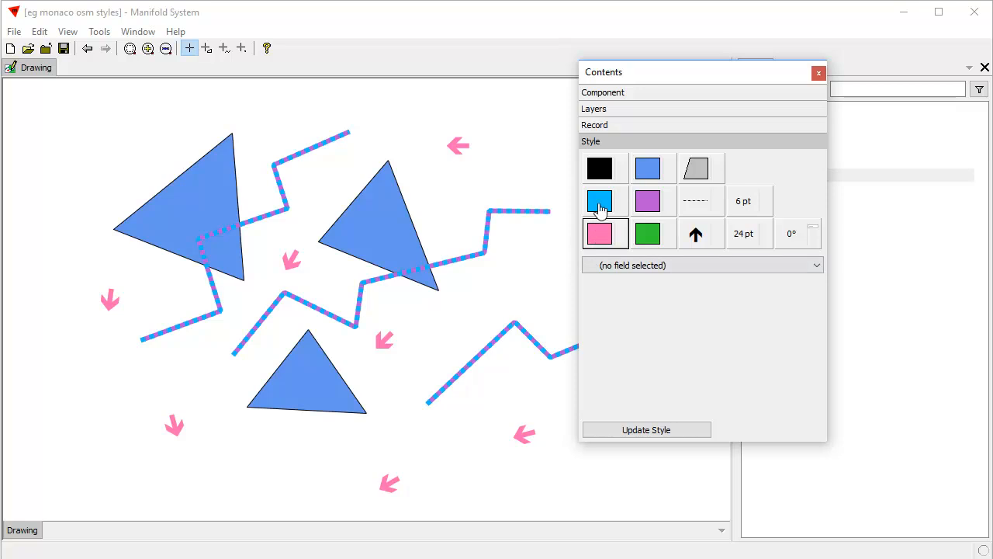
{"action": "left_click", "coordinate": [649, 174]}
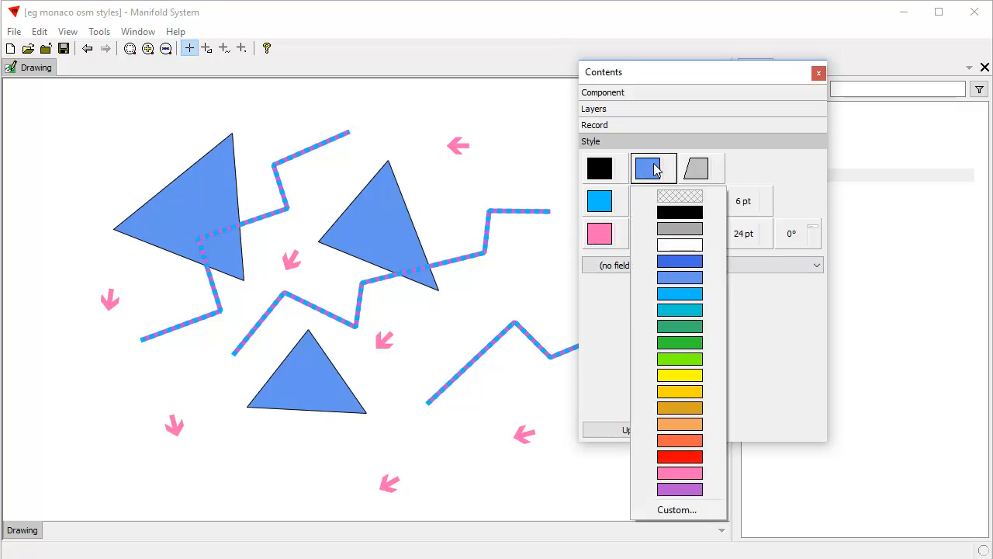
{"action": "left_click", "coordinate": [693, 327]}
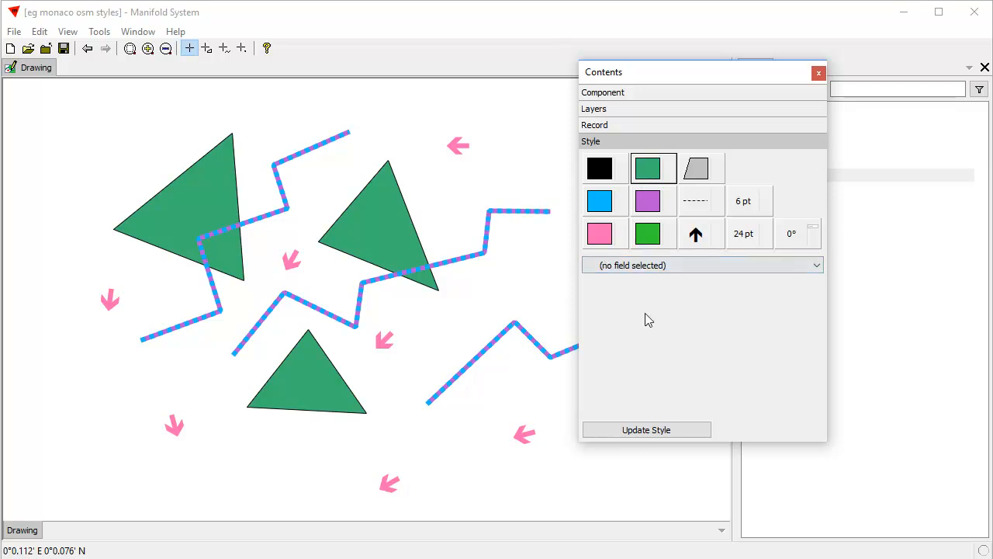
- Set the lines' secondary color to royal blue and their dash style to solid
{"action": "left_click", "coordinate": [645, 205]}
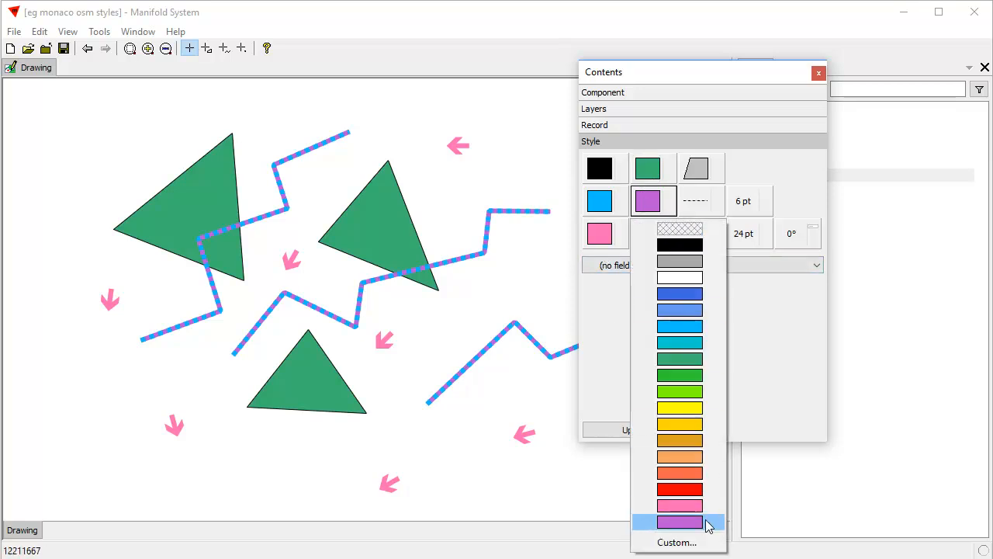
{"action": "left_click", "coordinate": [678, 293]}
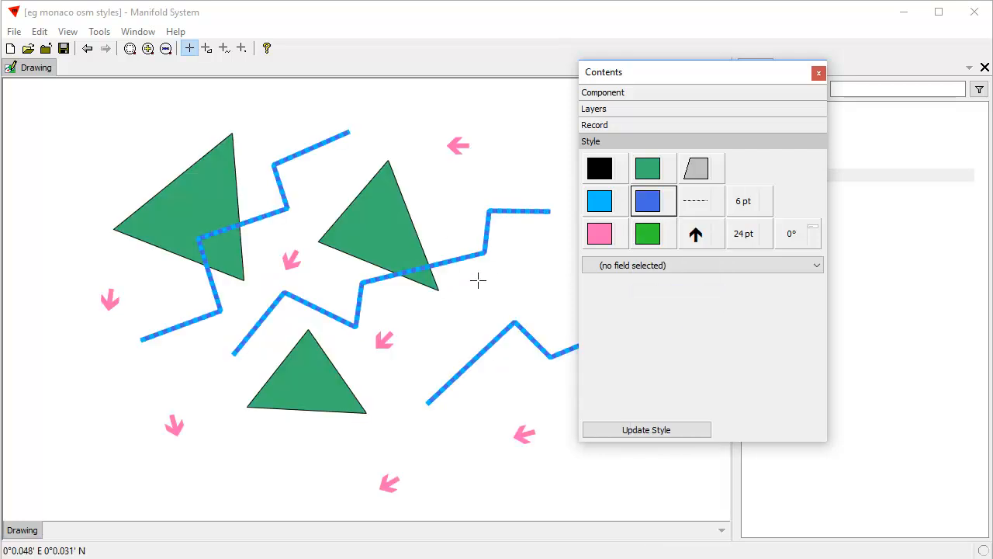
{"action": "left_click", "coordinate": [711, 202]}
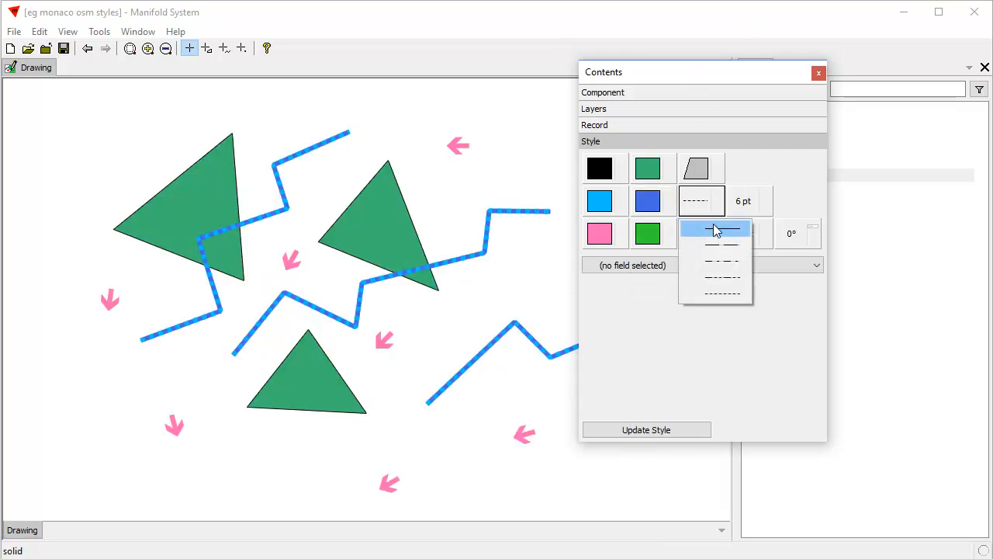
{"action": "left_click", "coordinate": [707, 229]}
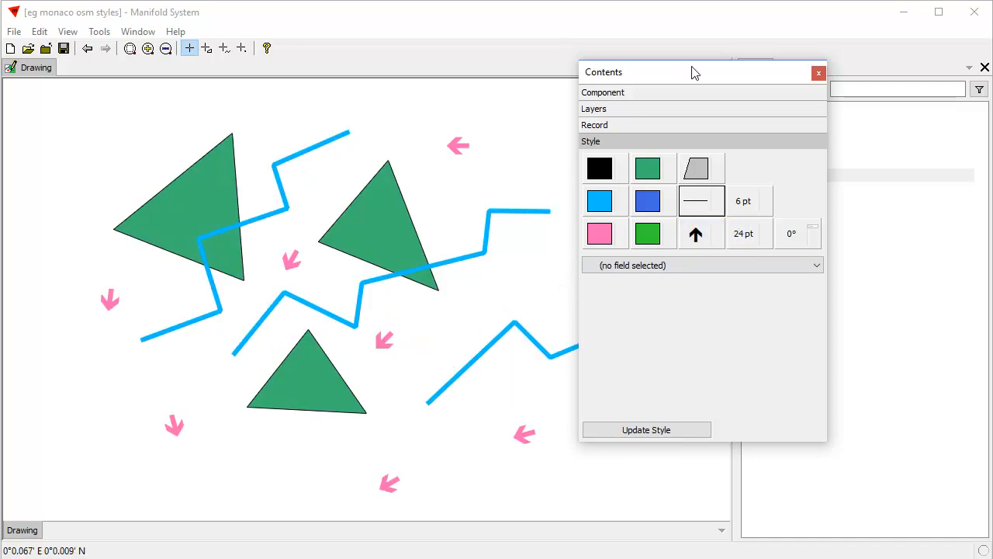
{"action": "left_click_drag", "start_coordinate": [693, 73], "coordinate": [701, 99]}
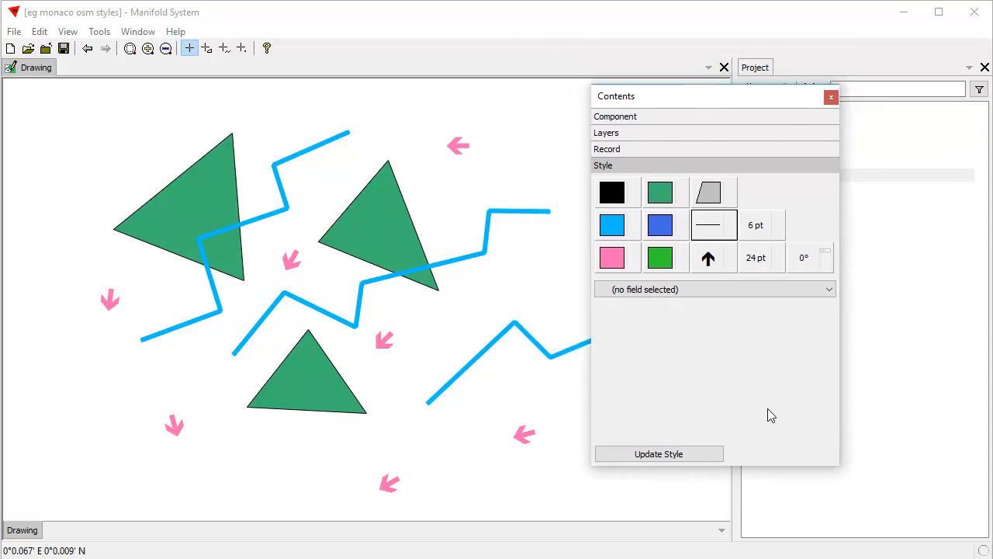